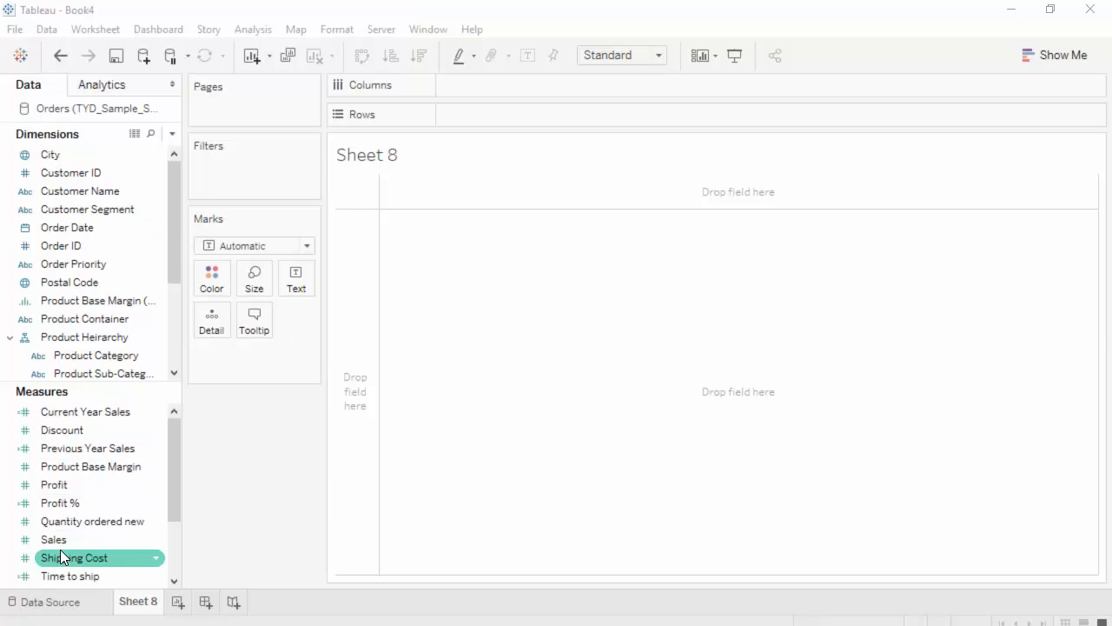
Build a horizontal bar chart of Sales by Product Category and Product Sub-Category, with the sub-categories sorted by descending Sales
mouse_move(60, 539)
left_mouse_down()
mouse_move(115, 521)
mouse_move(433, 195)
mouse_move(489, 116)
left_mouse_up()
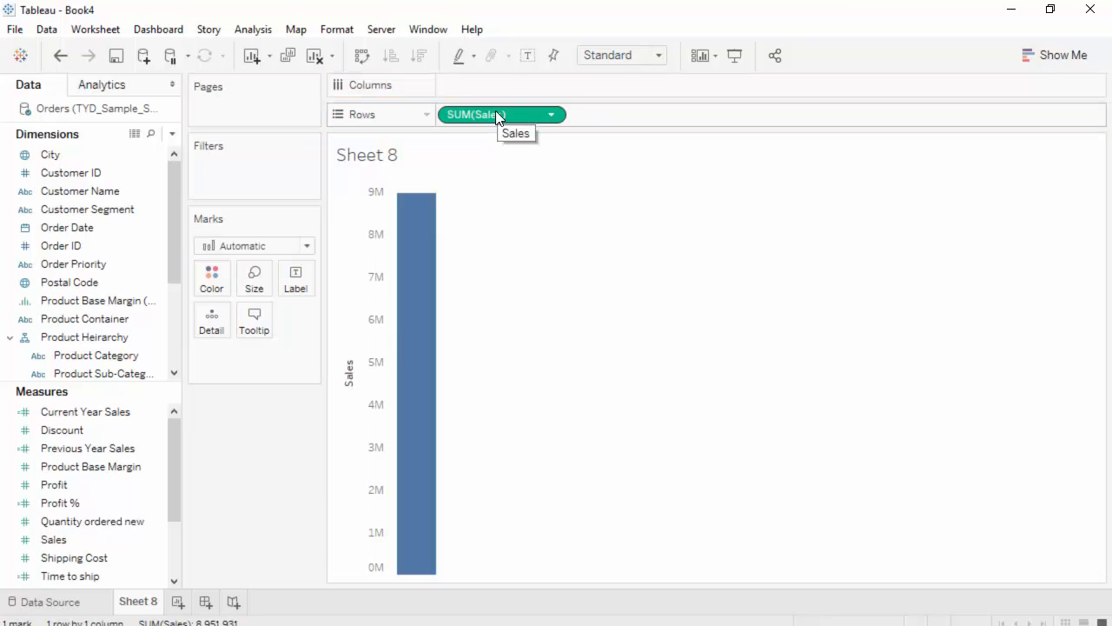
left_click_drag(493, 113, 504, 84)
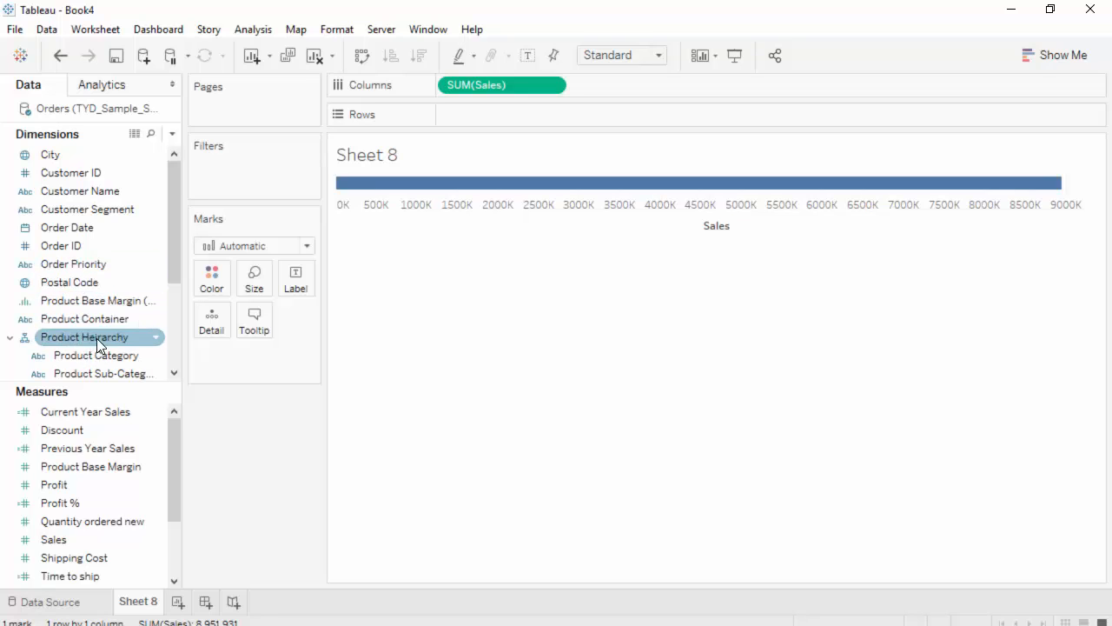
scroll(113, 313, "down", 1)
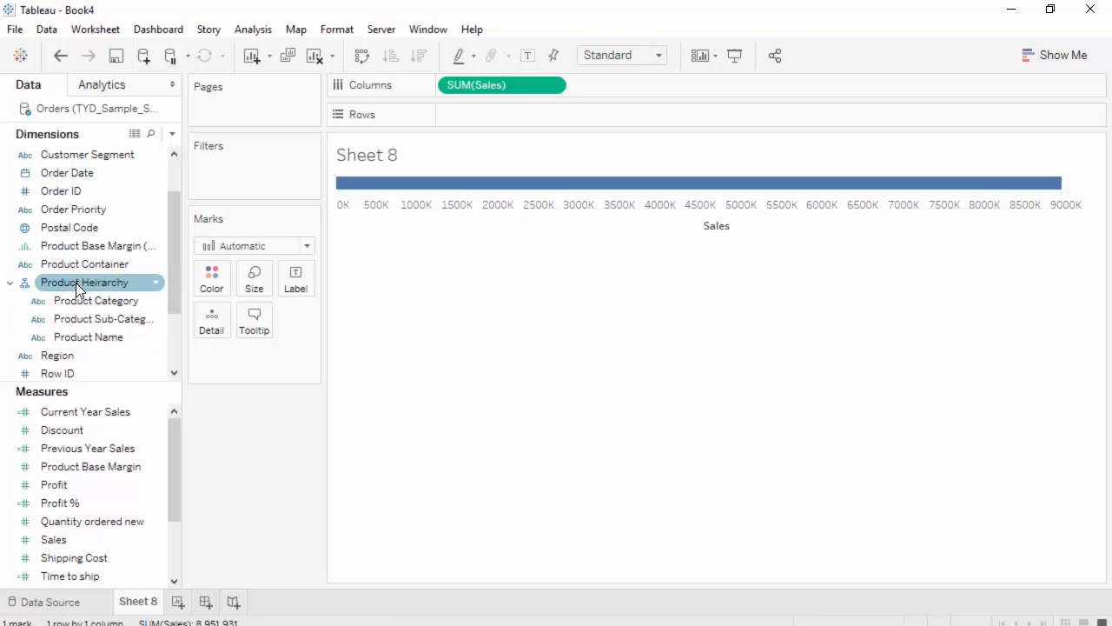
left_click_drag(67, 284, 473, 120)
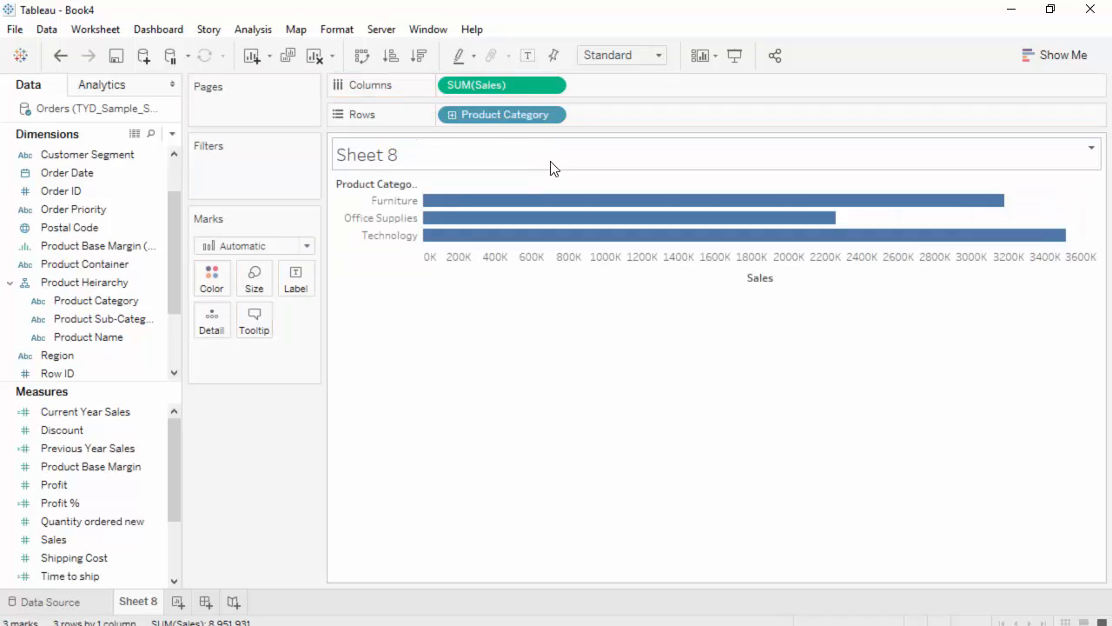
left_click(452, 114)
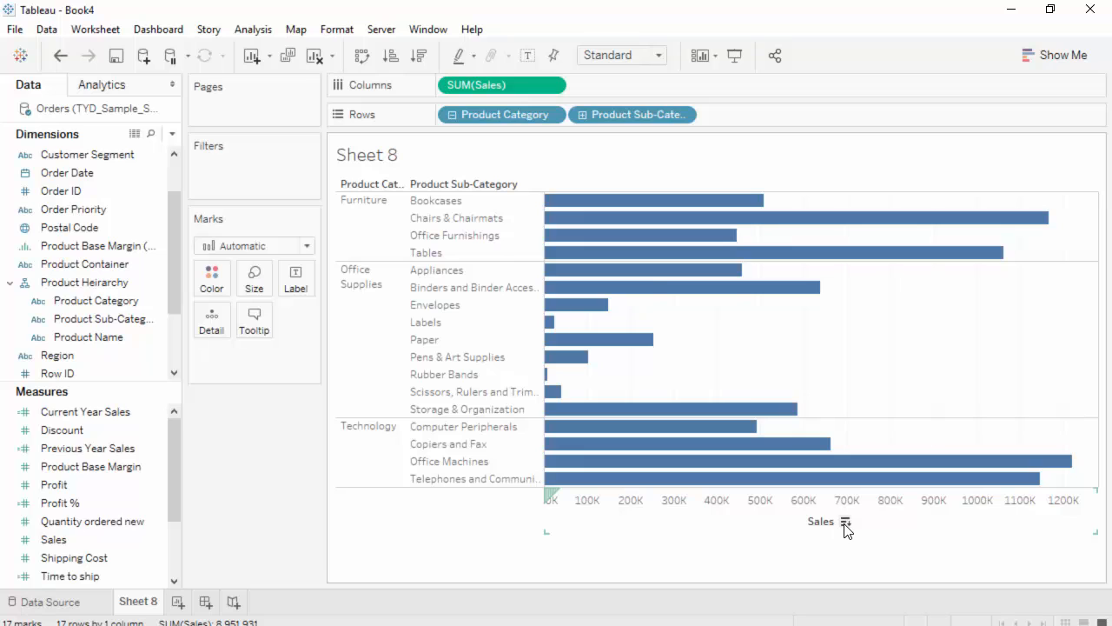
left_click(843, 522)
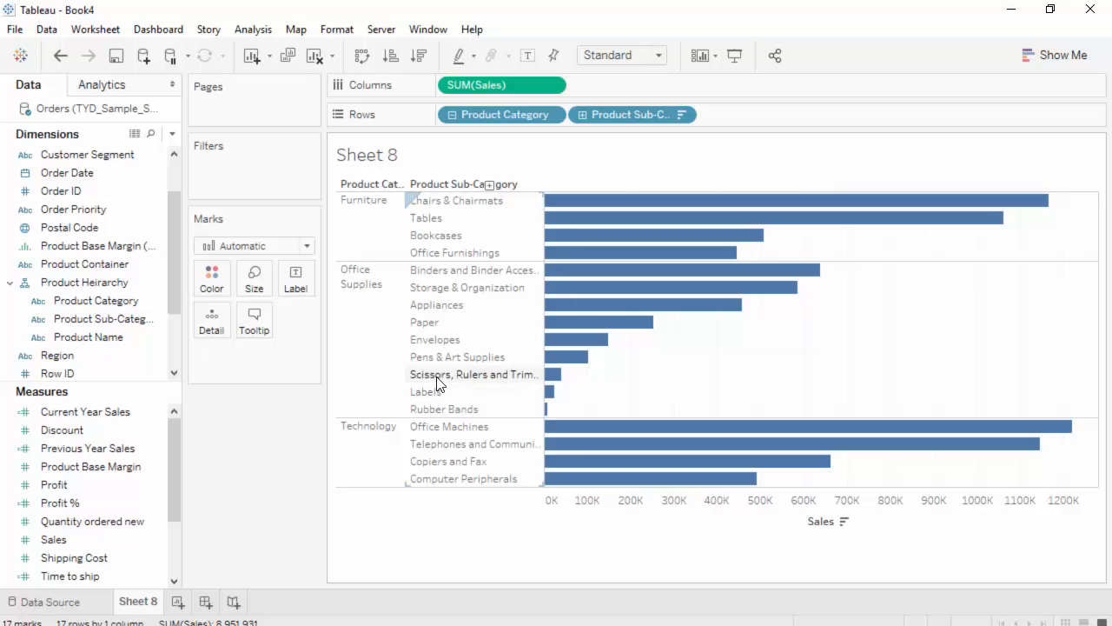
Group the five Office Supplies sub-categories from Envelopes through Rubber Bands into one member
left_click(486, 340)
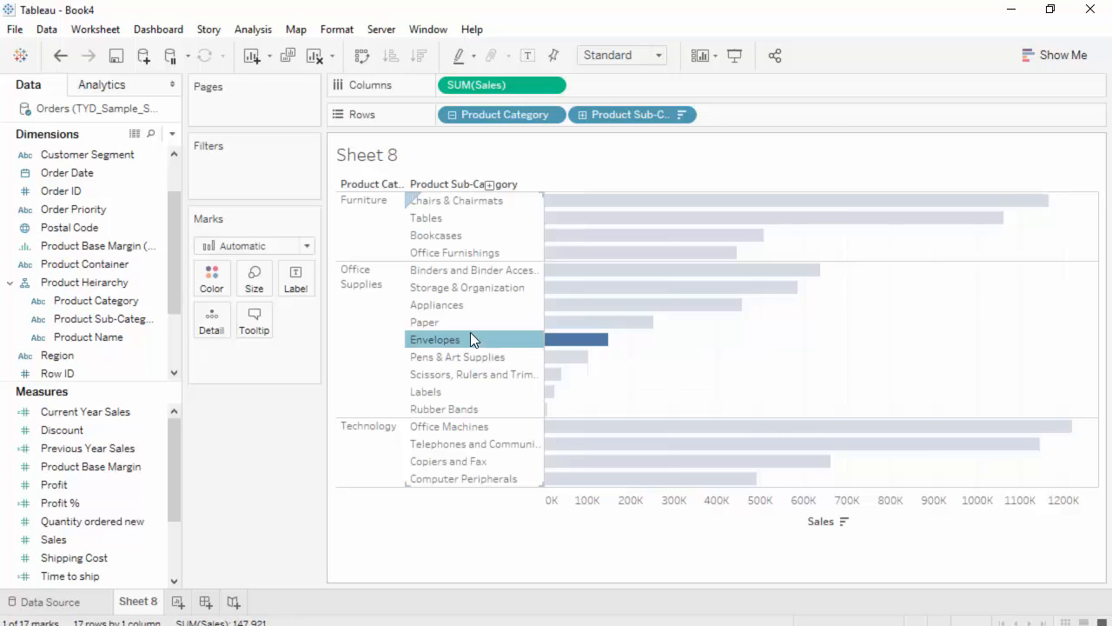
left_click(456, 408, "shift")
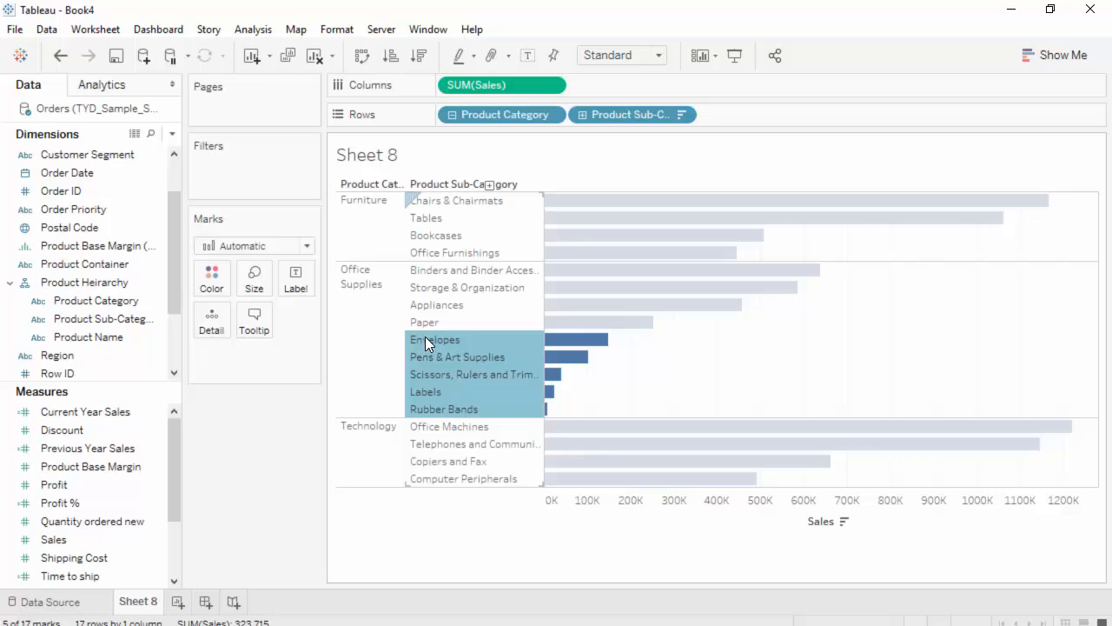
mouse_move(470, 355)
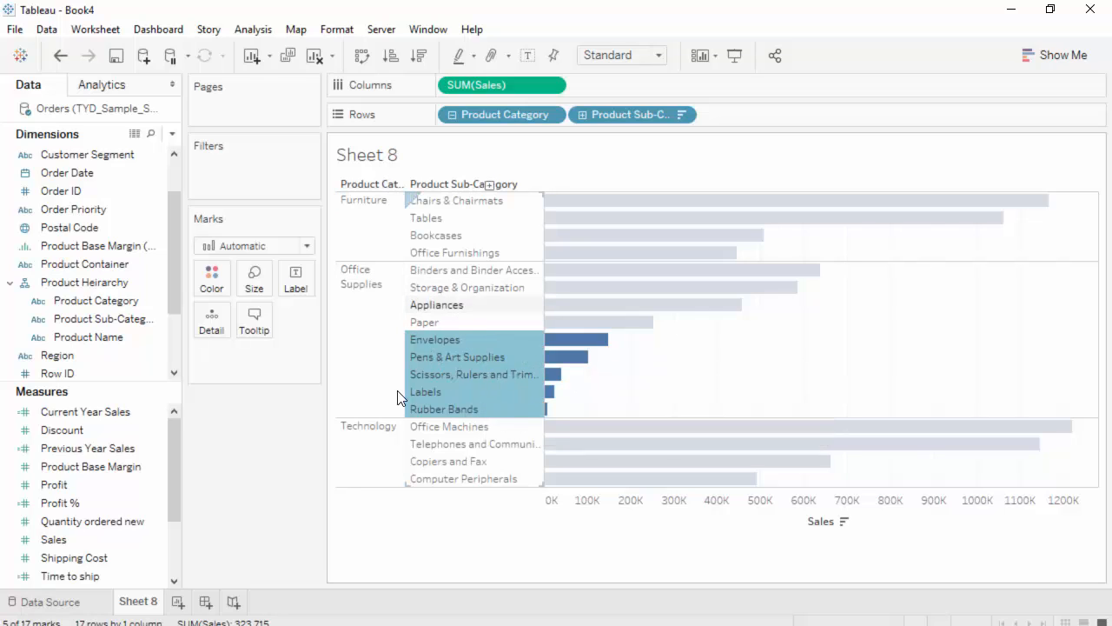
right_click(472, 359)
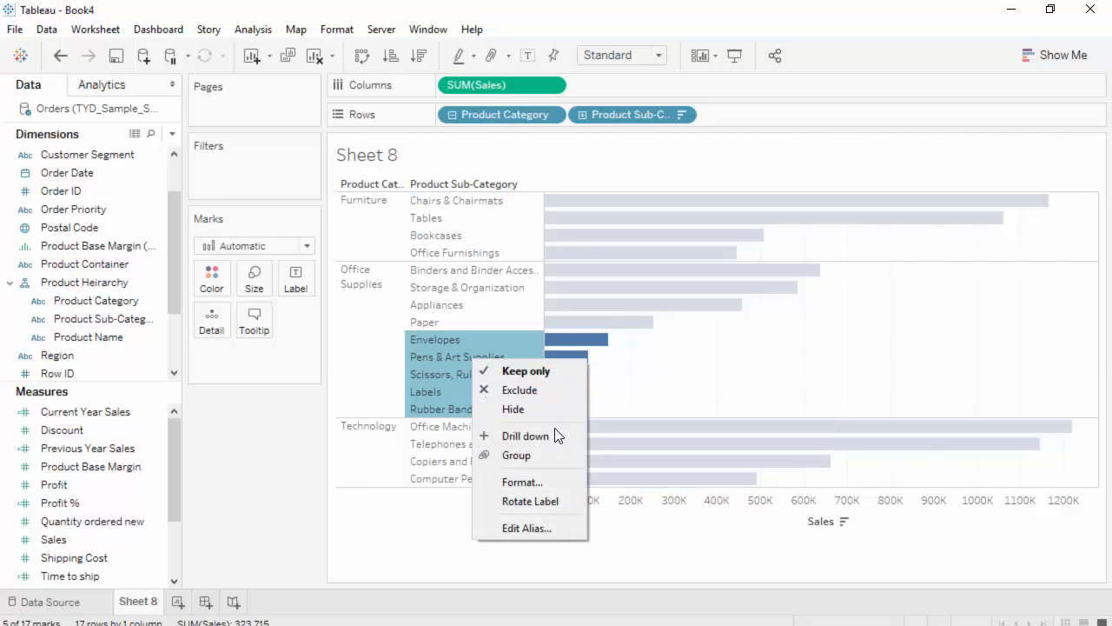
left_click(537, 456)
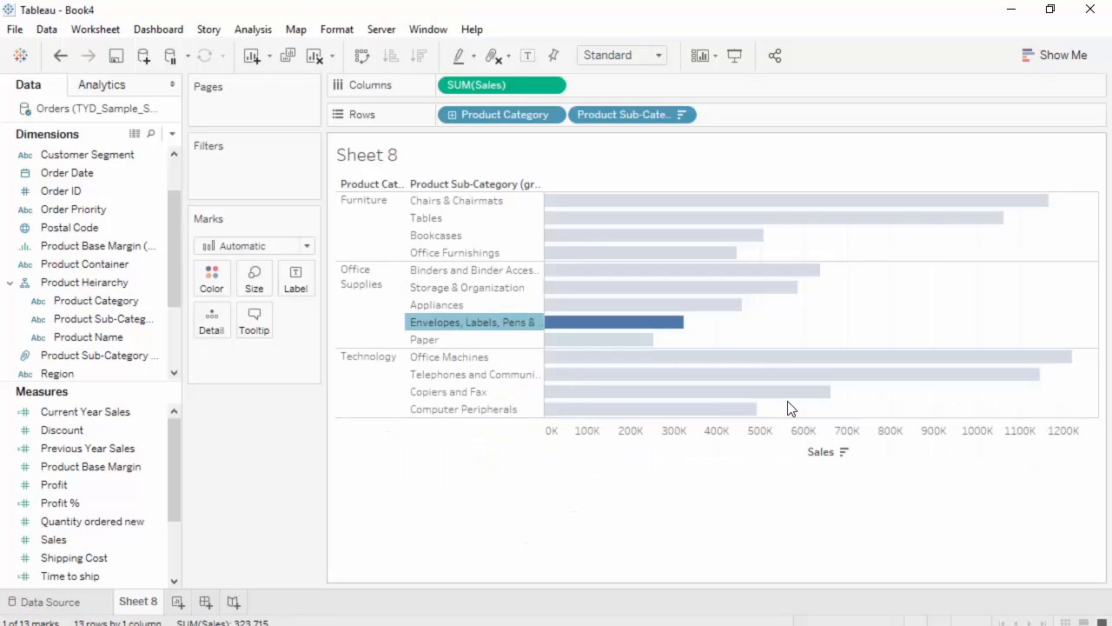
Change the alias of the grouped Office Supplies member to "Other office supplies"
right_click(449, 326)
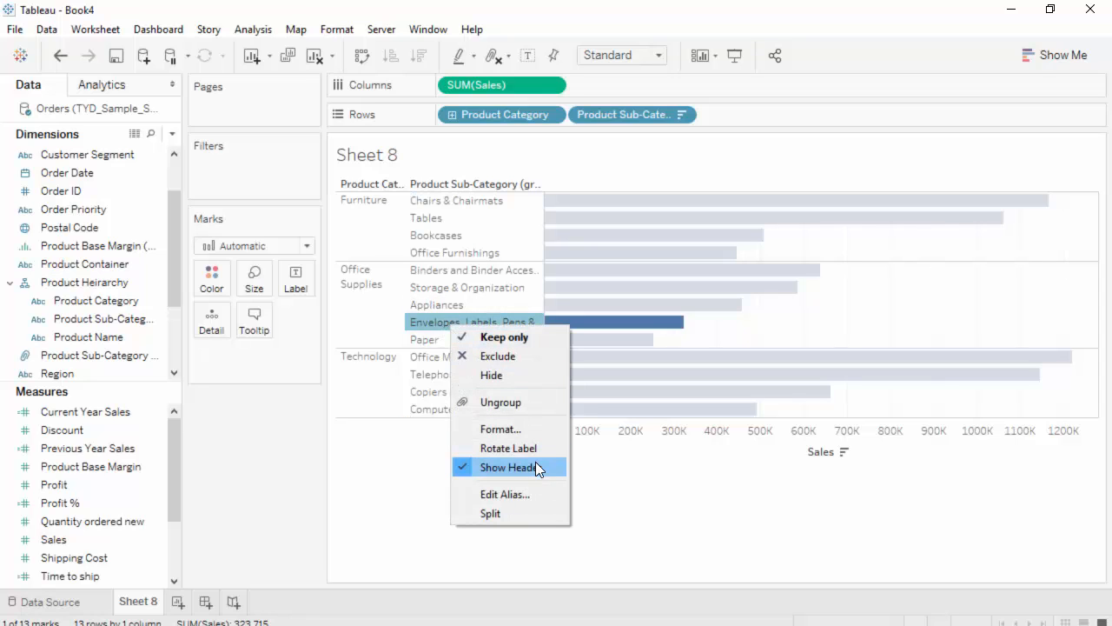
left_click(504, 494)
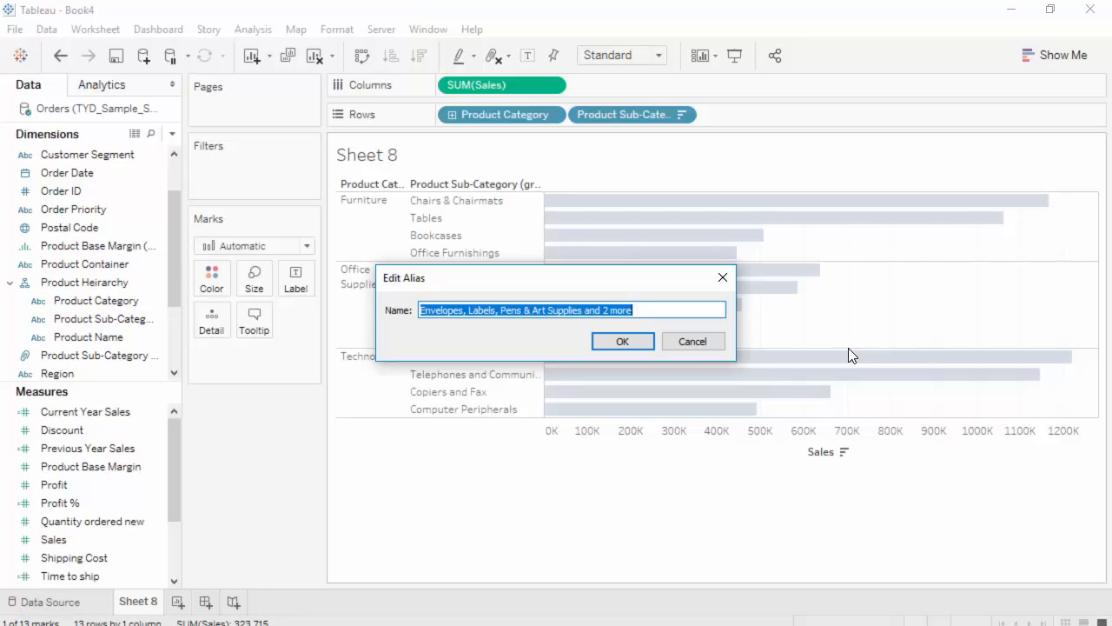
type("oTHER")
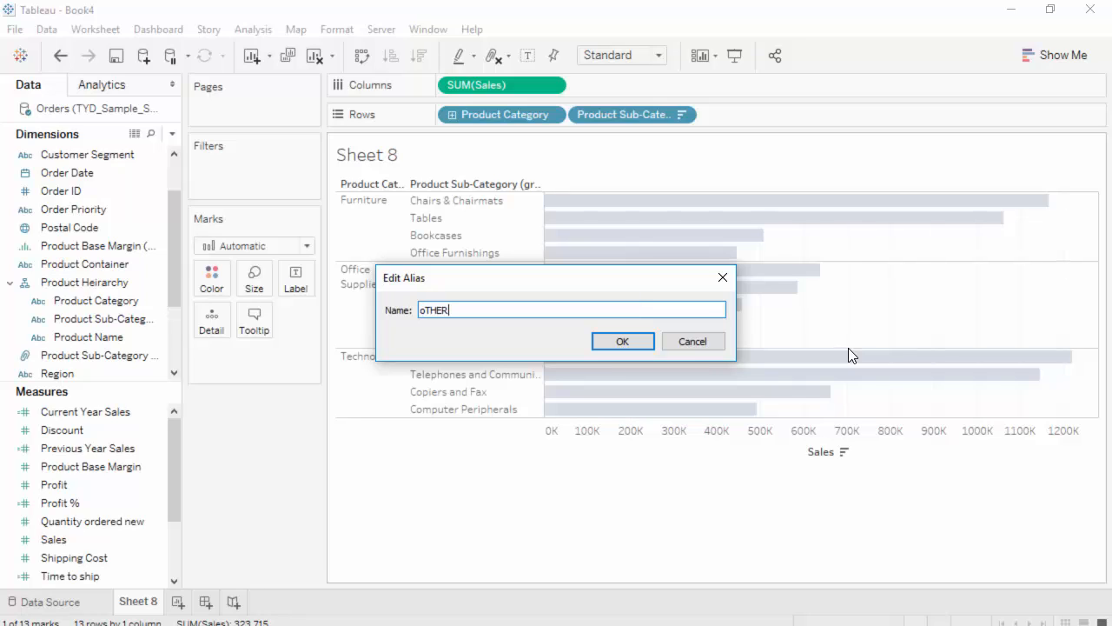
key("ctrl+a")
type("Otyh")
key("BackSpace")
key("BackSpace")
key("BackSpace")
left_click(626, 338)
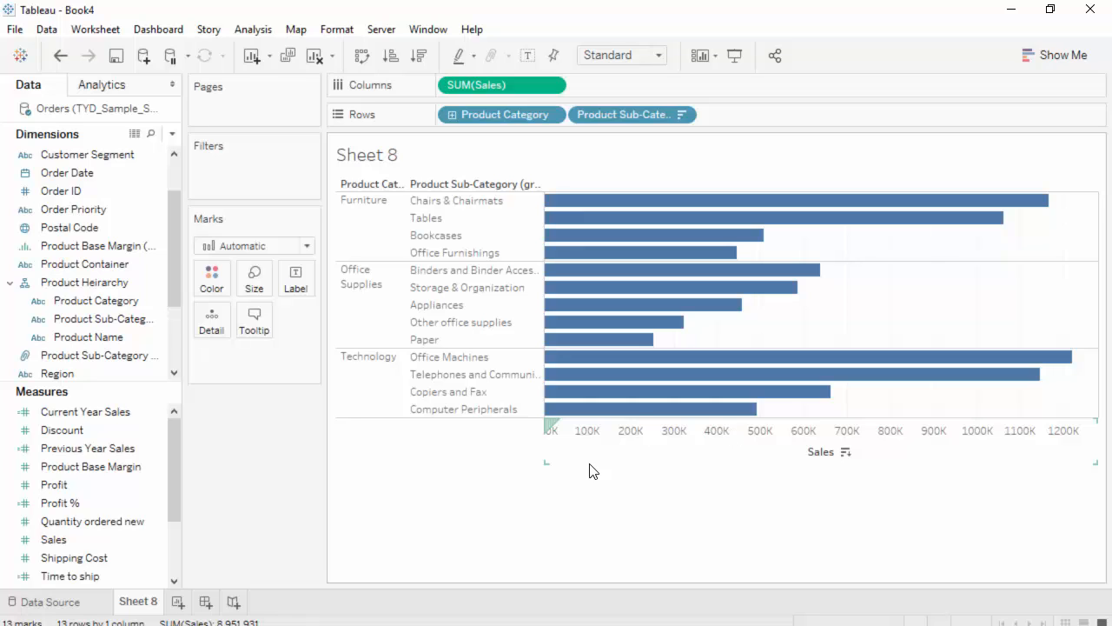
Create a new worksheet and plot Profit on rows against Shipping Cost on columns
left_click(178, 604)
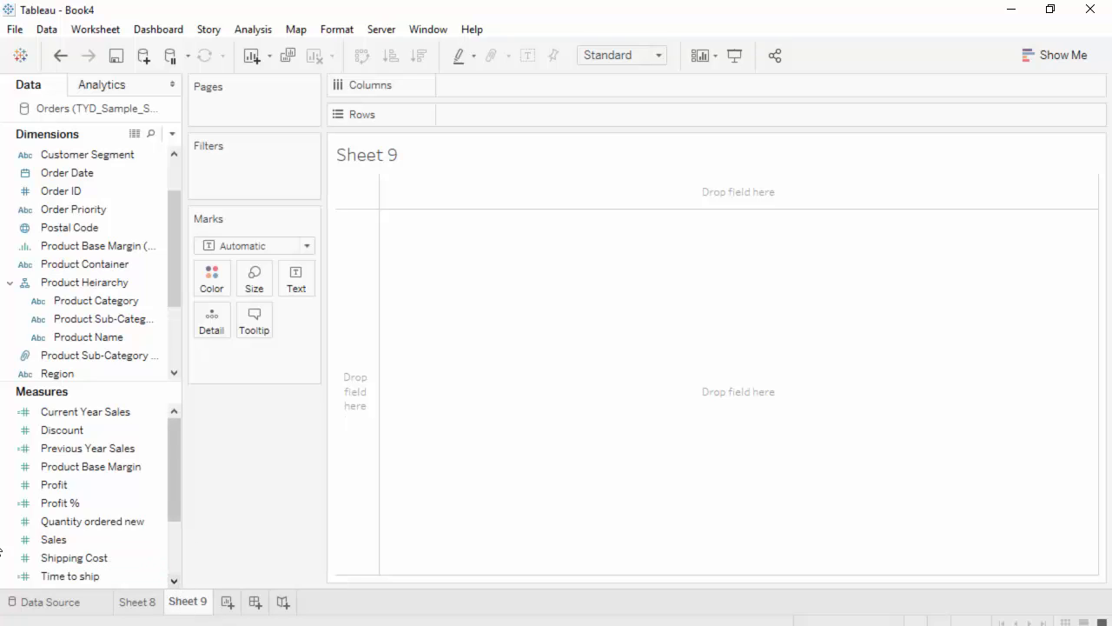
scroll(169, 527, "down", 3)
left_click(139, 524)
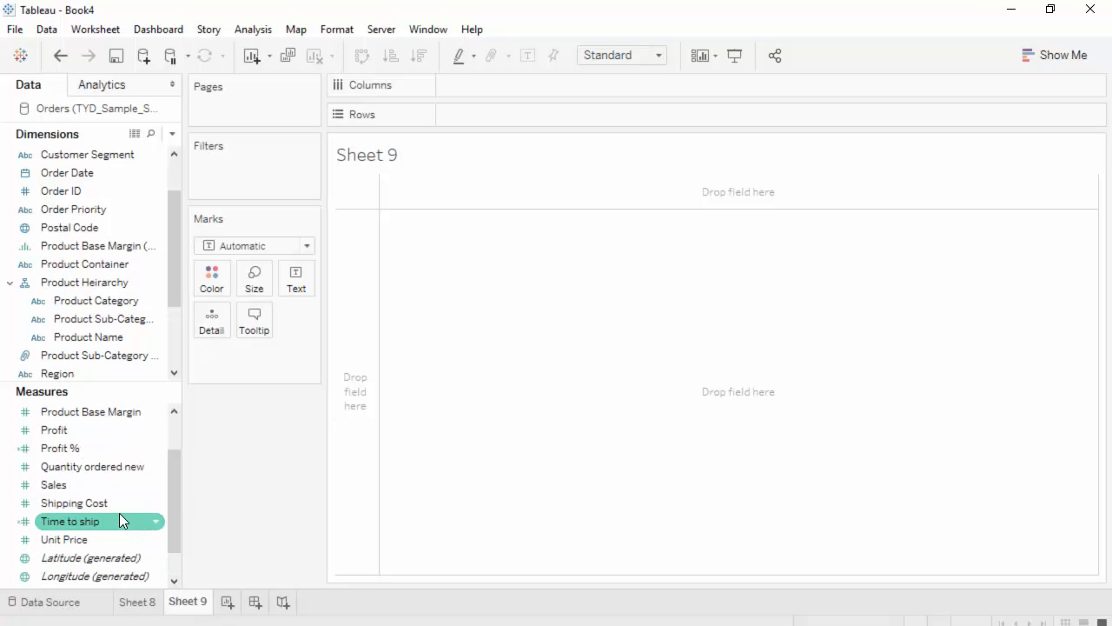
left_click_drag(100, 506, 653, 81)
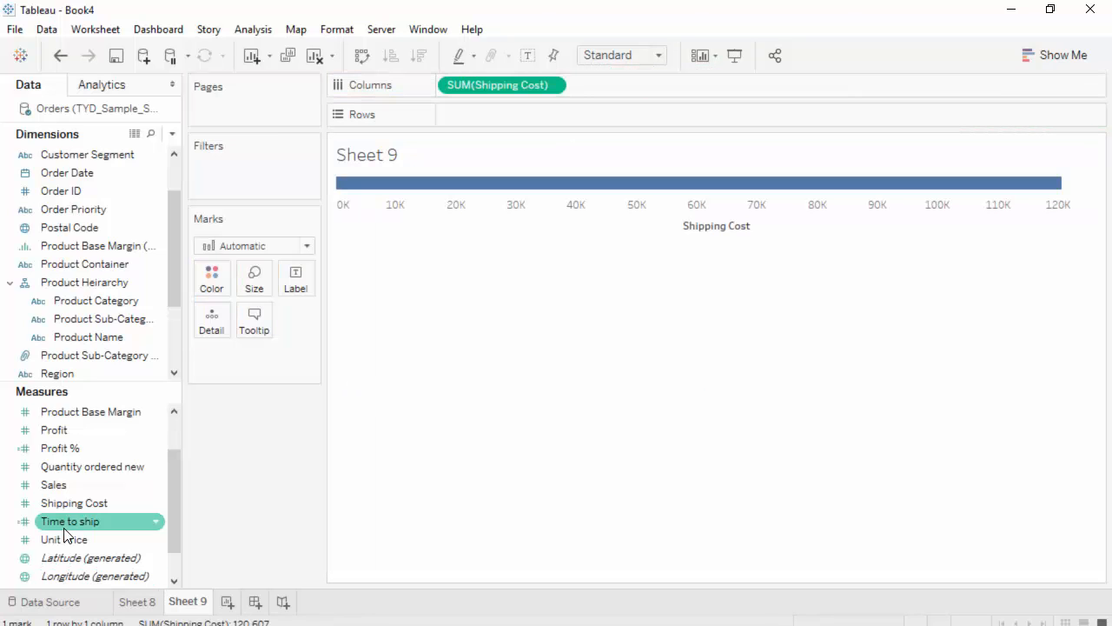
left_click_drag(64, 439, 543, 121)
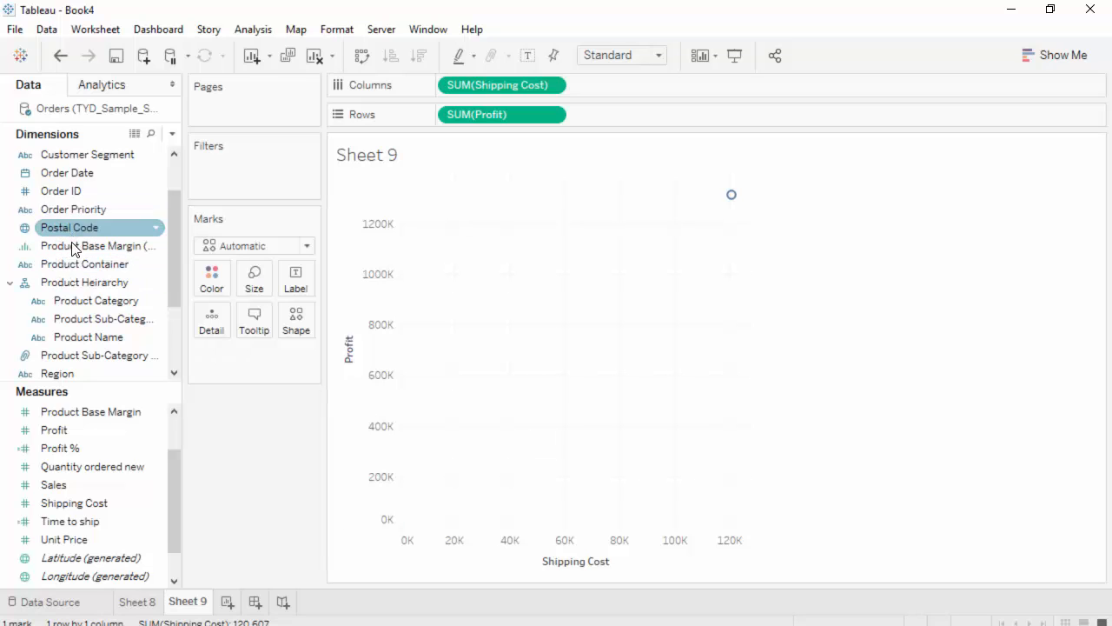
Encode the scatter plot's marks with Product Heirarchy as color, Order Priority as size and Customer Name as detail
left_click(75, 288)
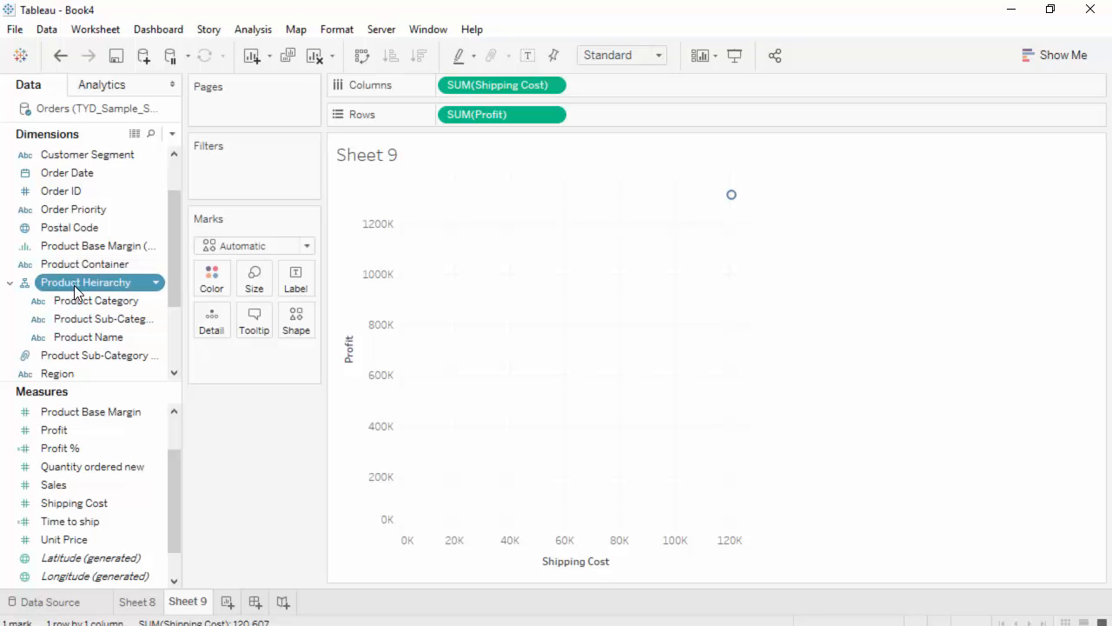
left_click_drag(75, 287, 211, 276)
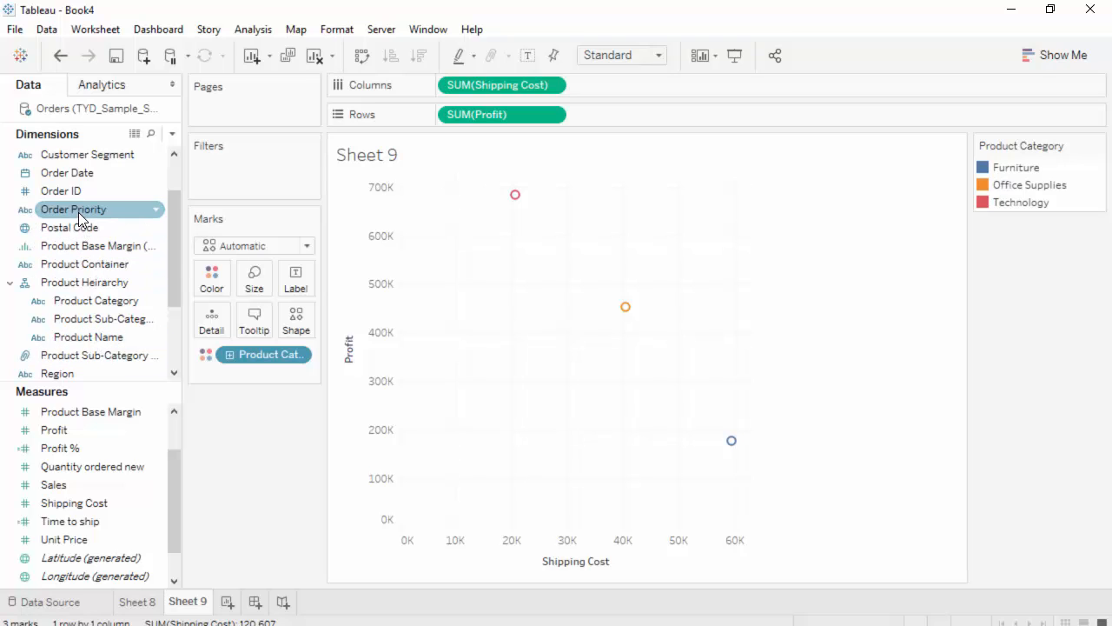
left_click_drag(80, 218, 256, 285)
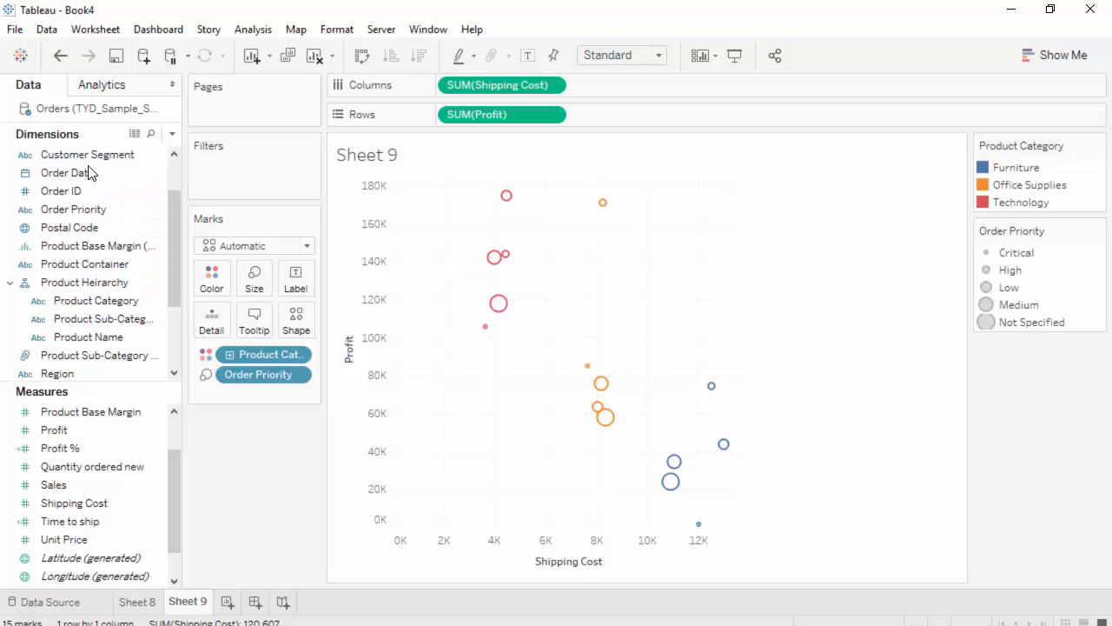
scroll(96, 261, "up", 1)
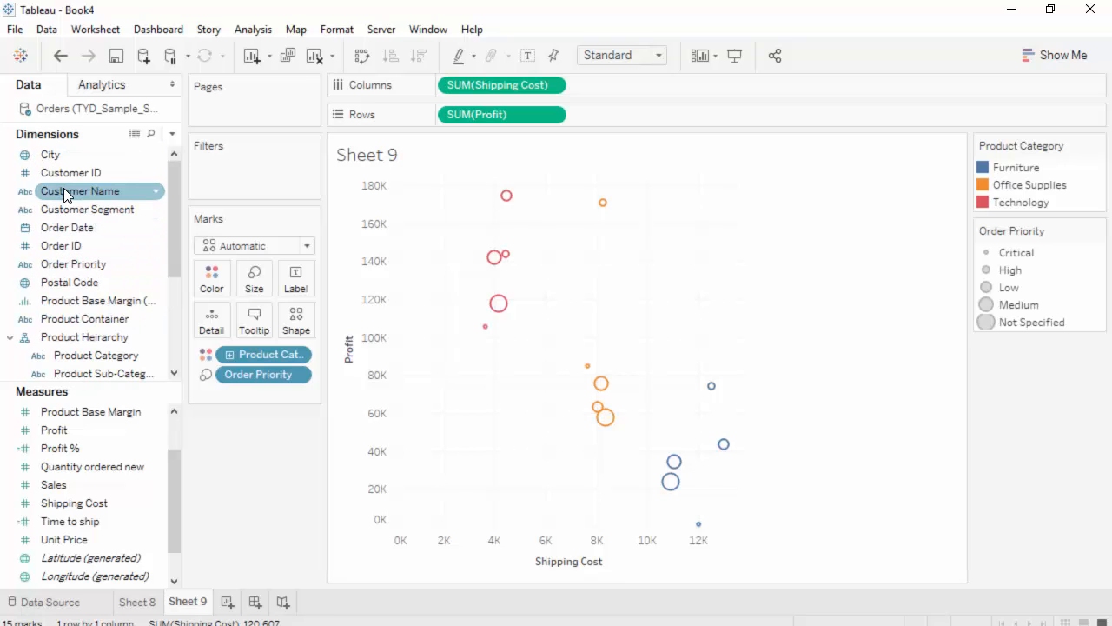
left_click_drag(64, 188, 213, 323)
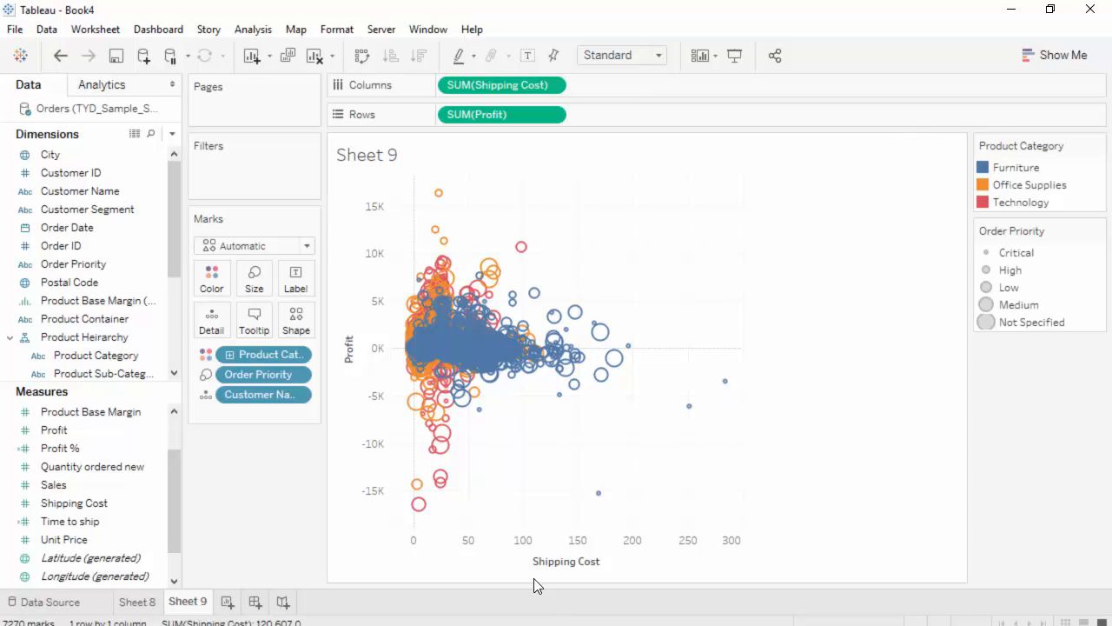
Select the outlier marks with shipping costs of about 150 and above and group them by all dimensions
mouse_move(597, 324)
left_click_drag(581, 266, 747, 533)
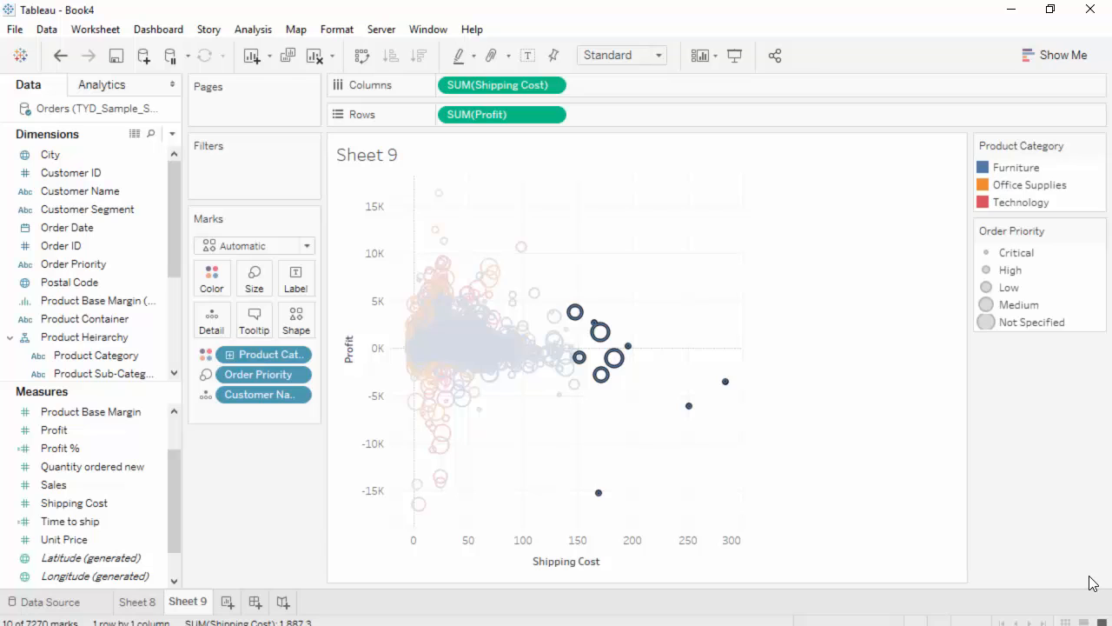
mouse_move(618, 367)
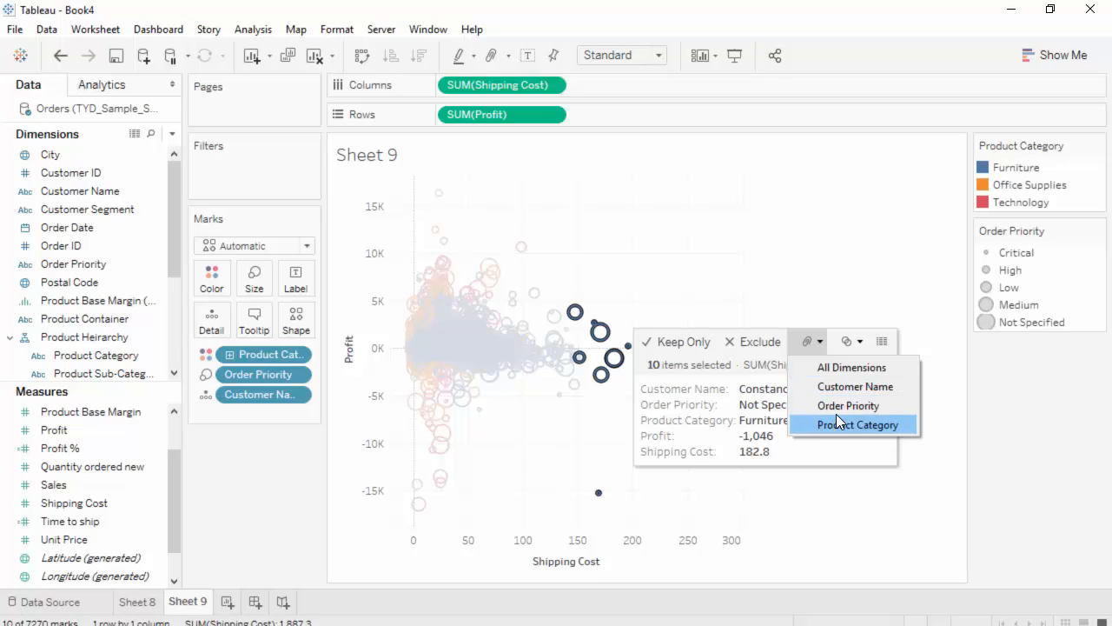
left_click(807, 346)
left_click(809, 347)
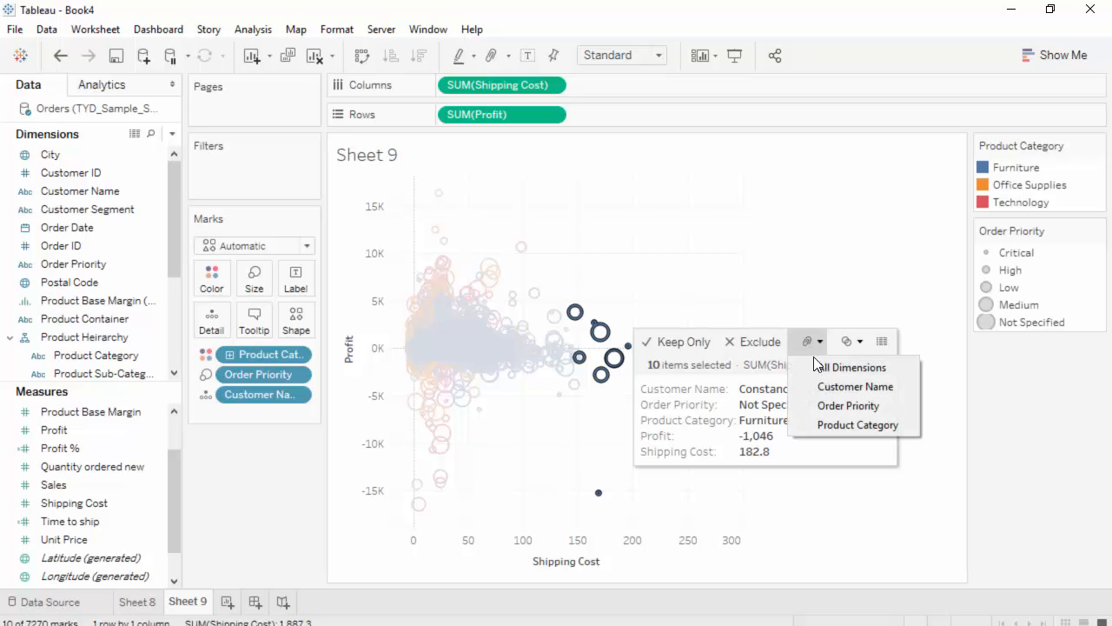
left_click(821, 367)
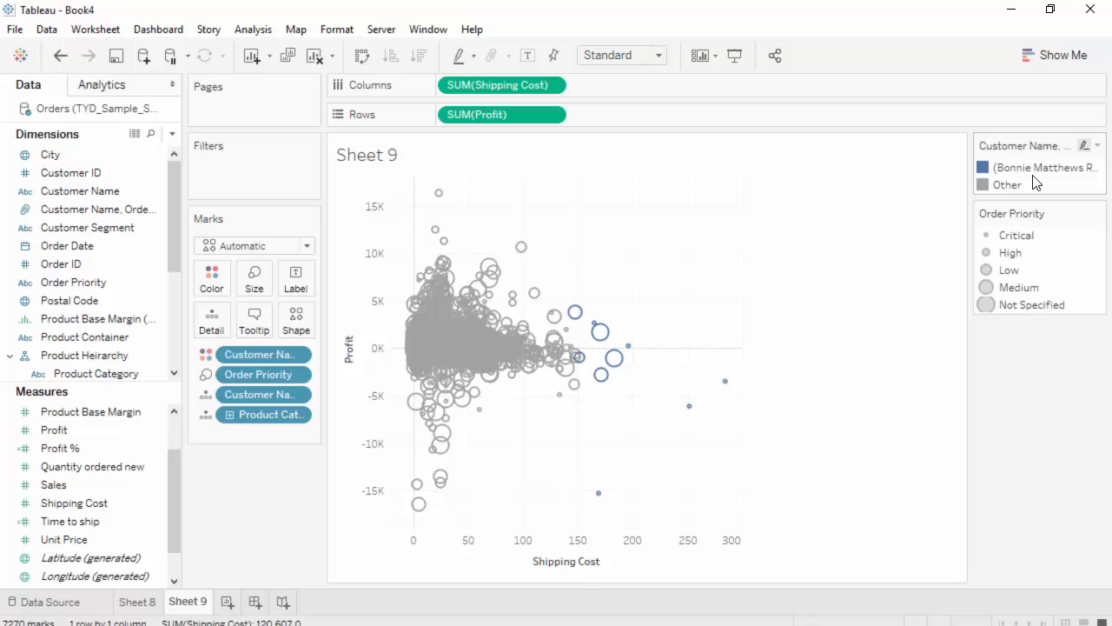
Highlight the Other marks and the newly grouped outlier marks in turn through the color legend
left_click(139, 209)
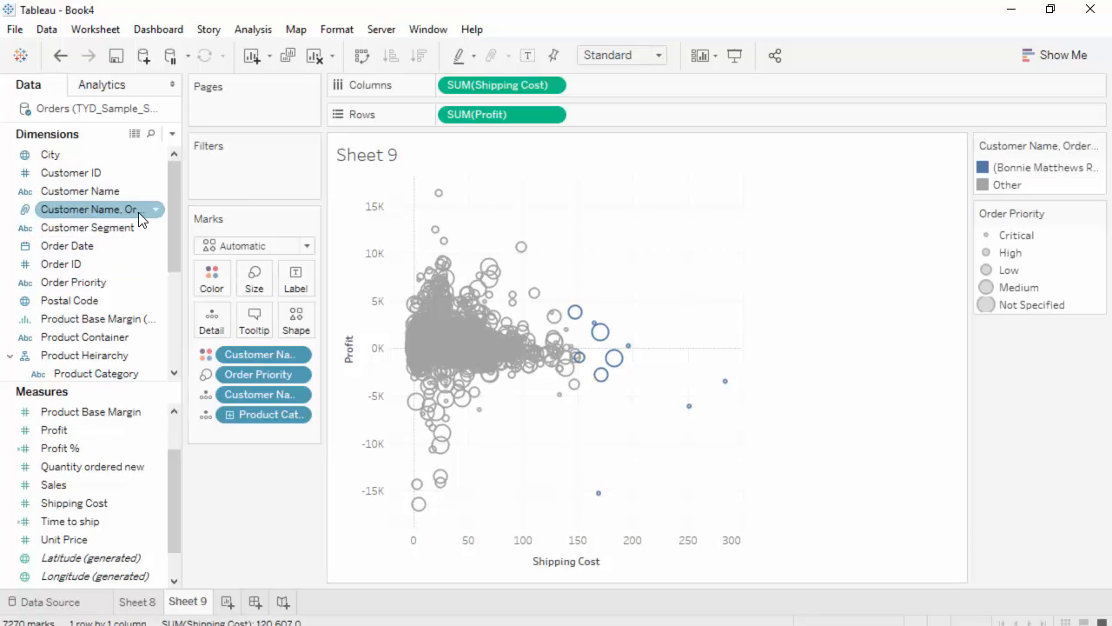
left_click(987, 186)
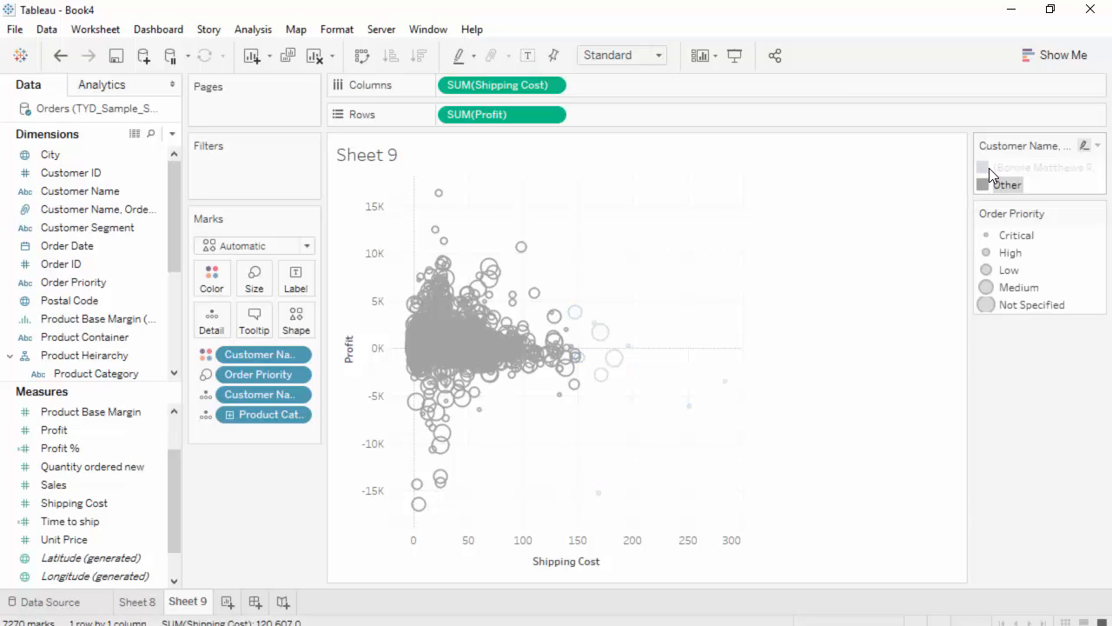
left_click(989, 167)
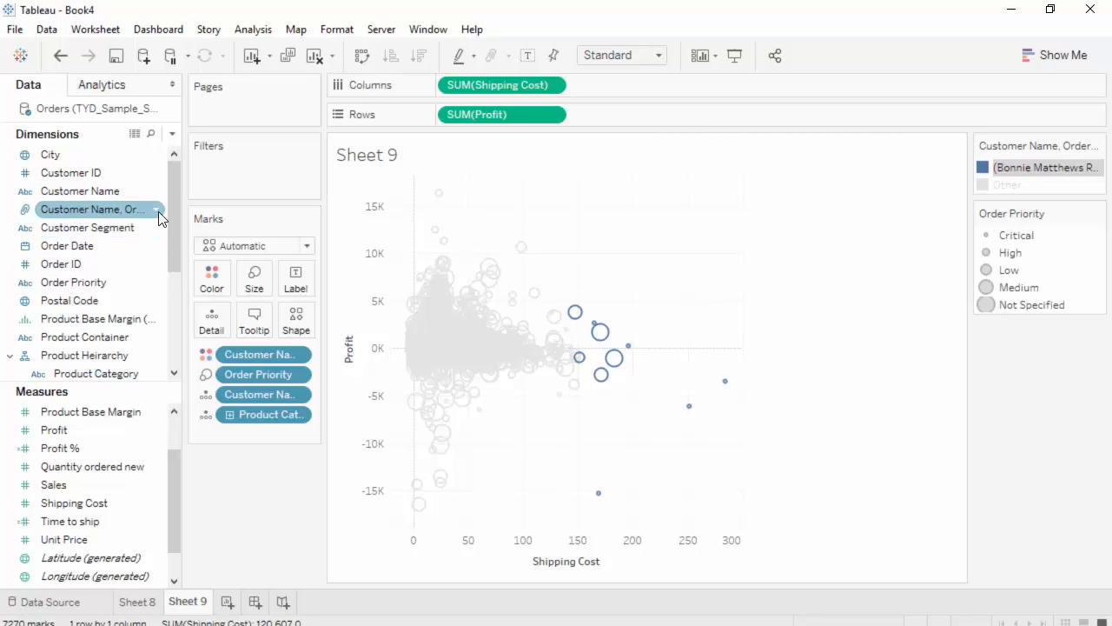
Rename the combined Customer Name, Order Priority, Product Category group field as Misc
right_click(113, 207)
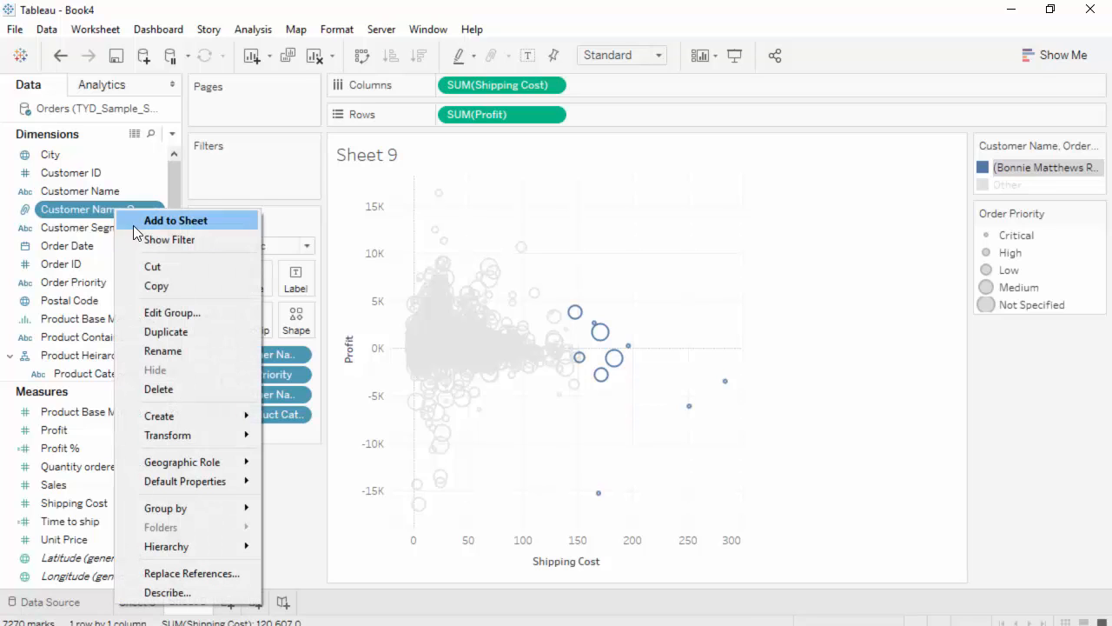
left_click(205, 352)
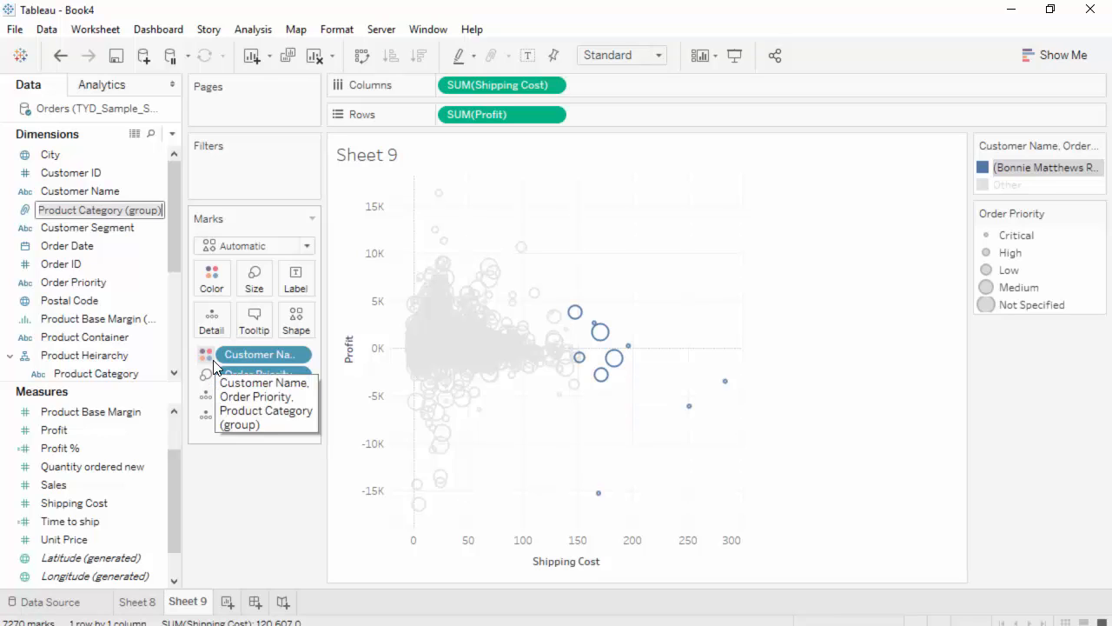
key("Home")
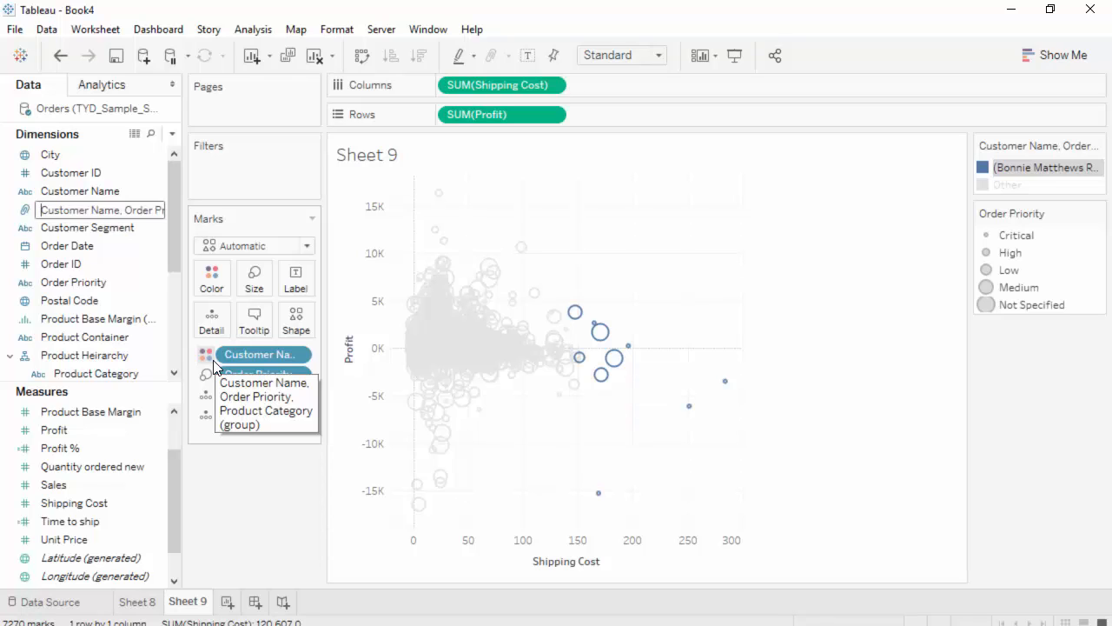
key("End")
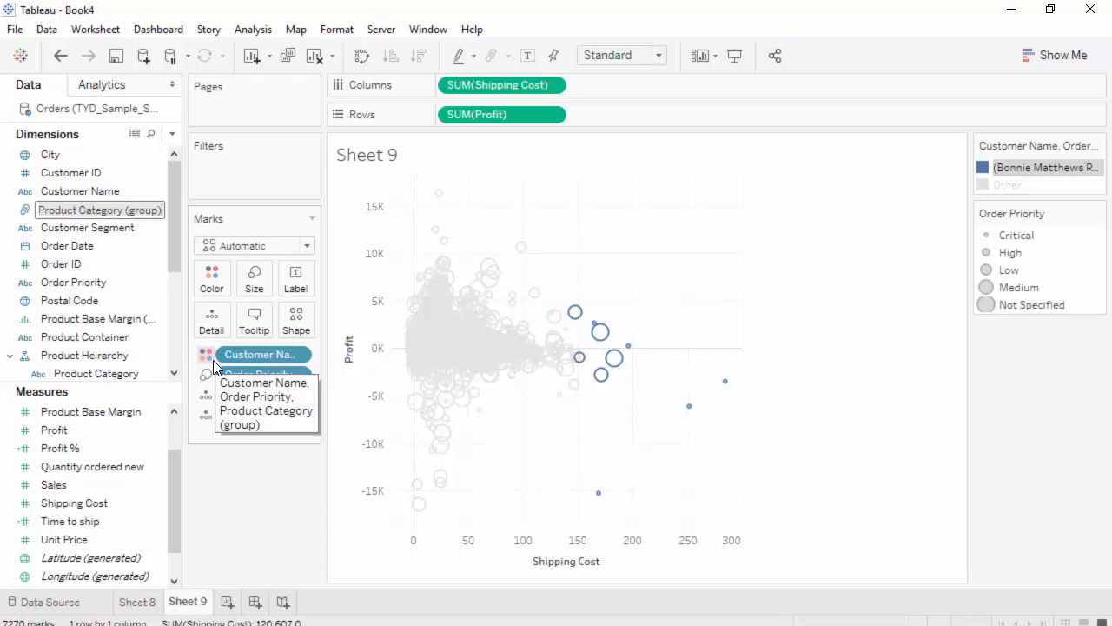
key("ctrl+a")
type("Misc.")
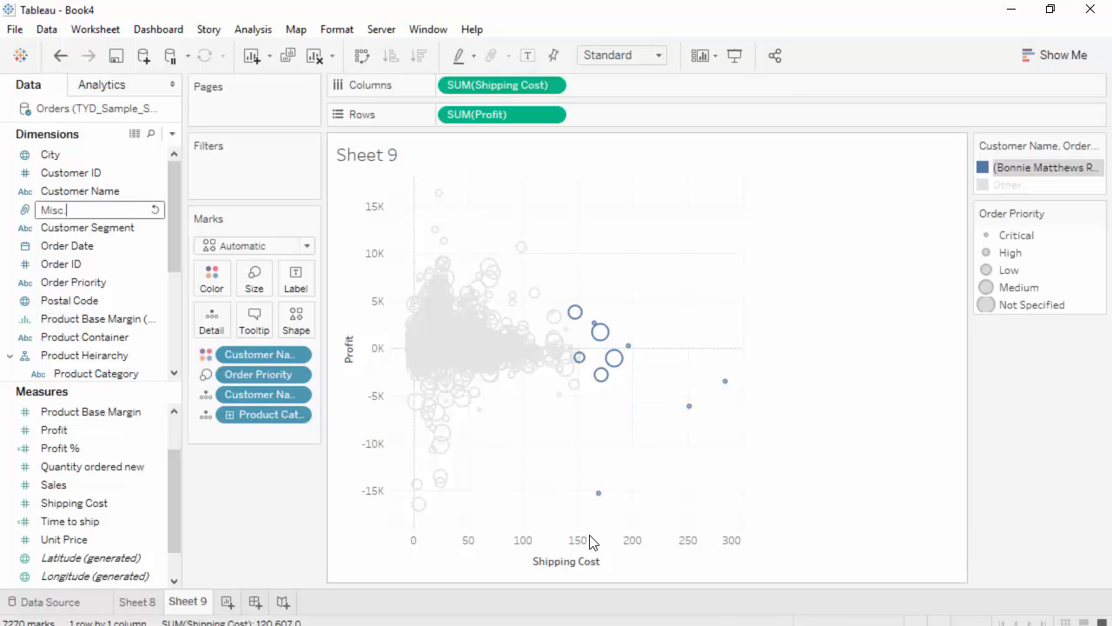
key("Return")
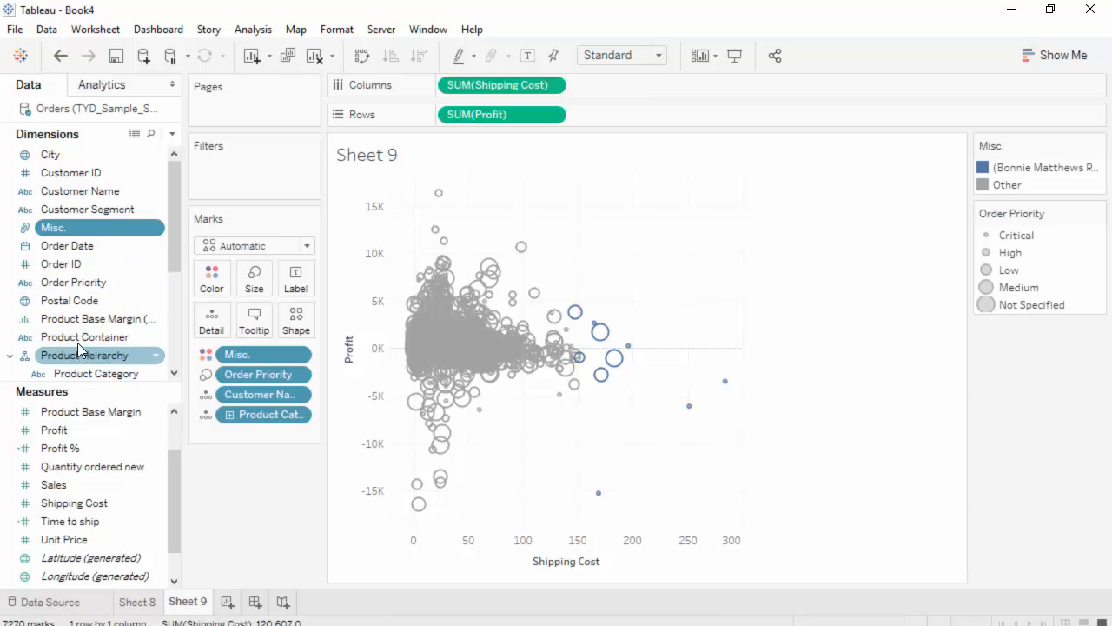
Examine the dimension list and the grouped outlier marks' tooltip details, and highlight the group through the color legend
scroll(87, 295, "down", 2)
scroll(87, 294, "down", 1)
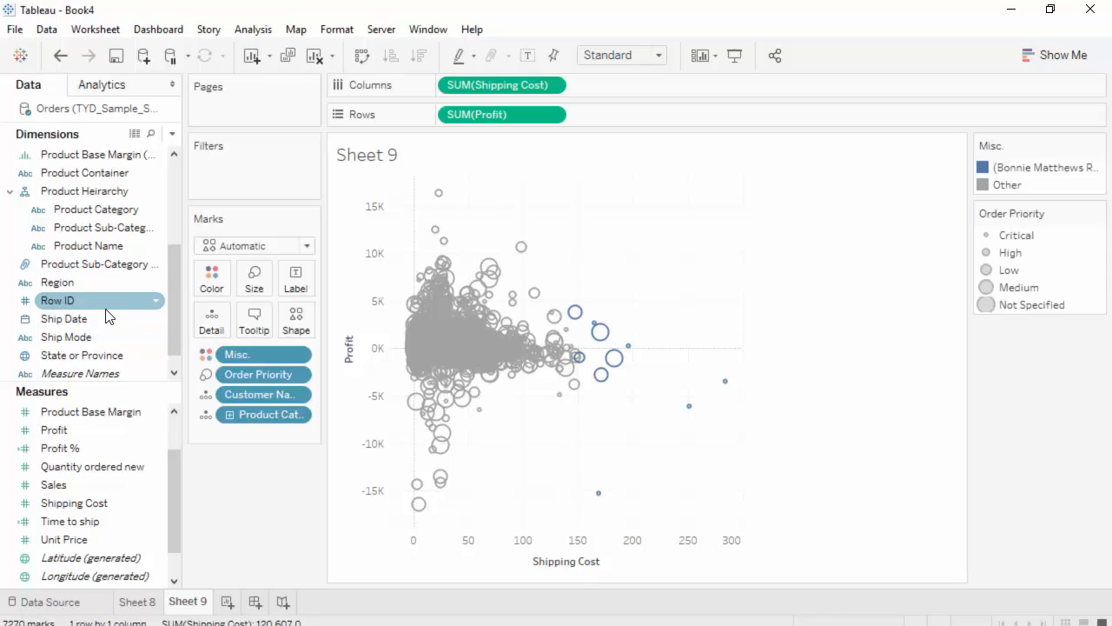
scroll(107, 316, "up", 1)
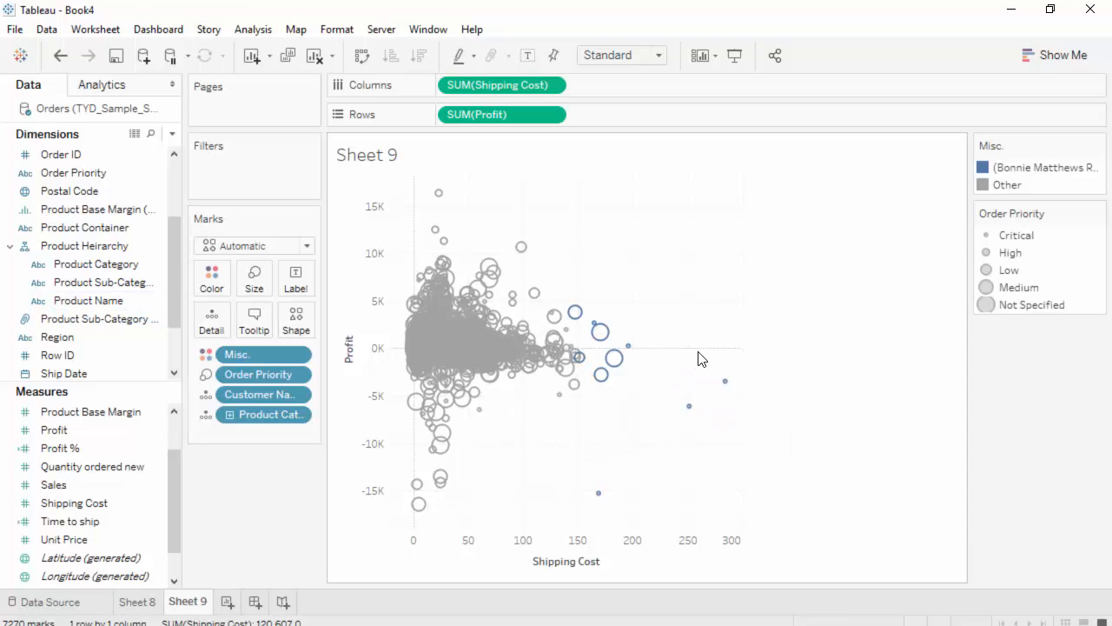
mouse_move(556, 350)
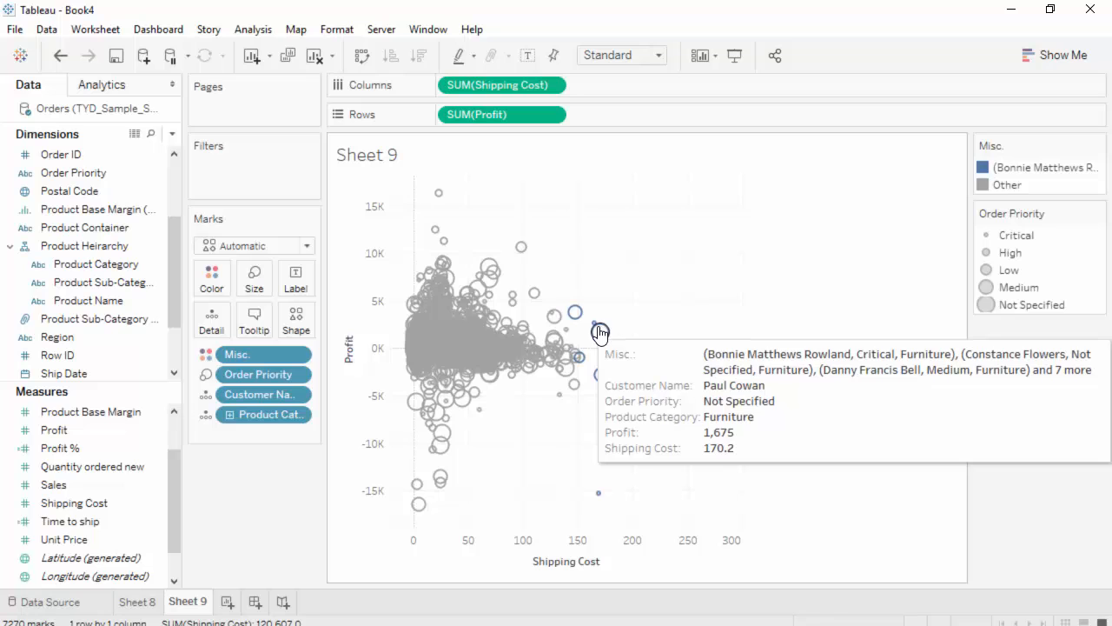
mouse_move(600, 331)
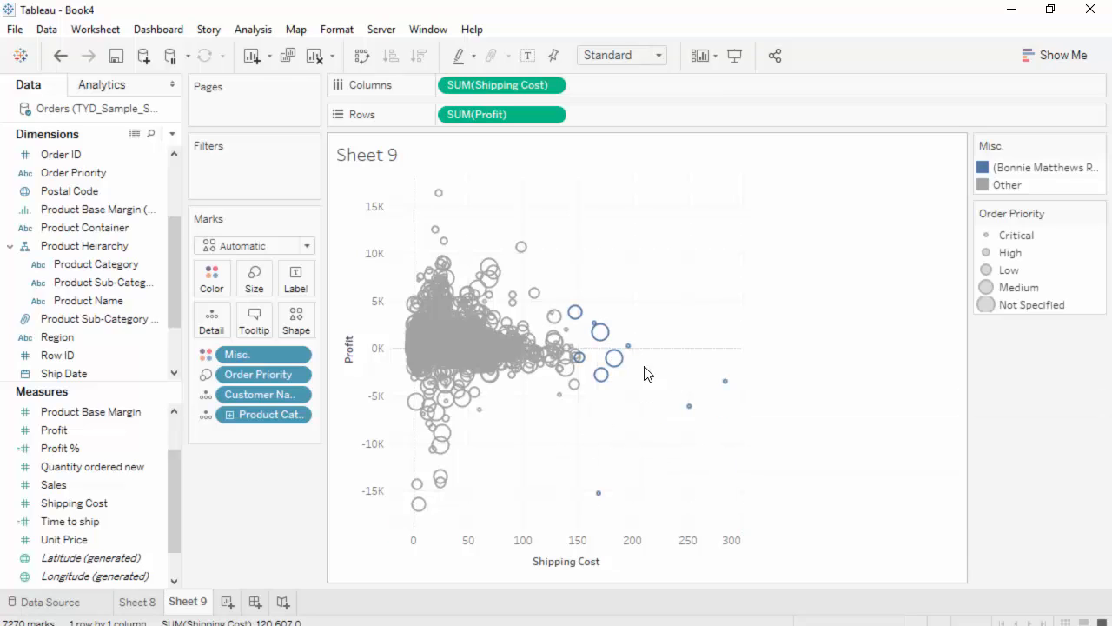
mouse_move(628, 368)
left_click(999, 167)
left_click(1047, 398)
mouse_move(615, 360)
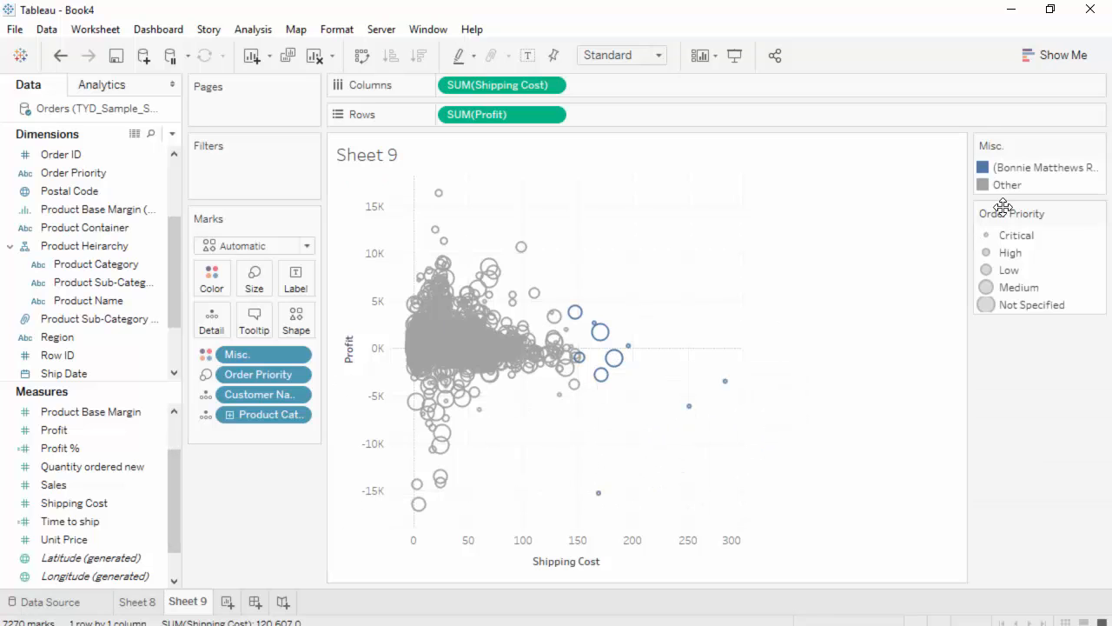
Remove the Misc. group from the scatter plot's color encoding
left_click(1099, 146)
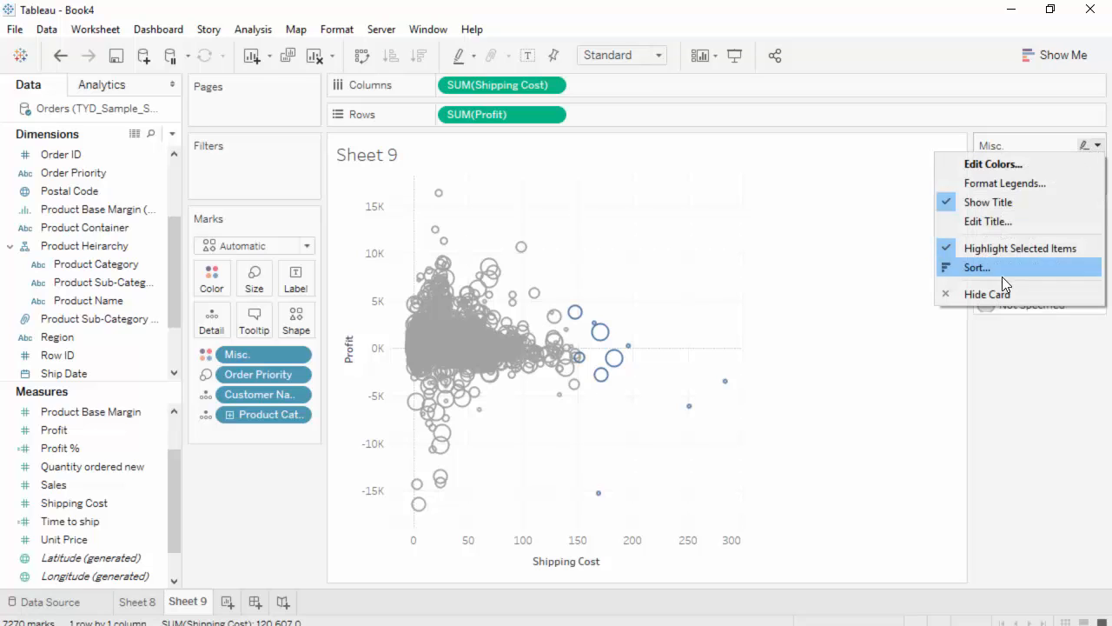
left_click(269, 500)
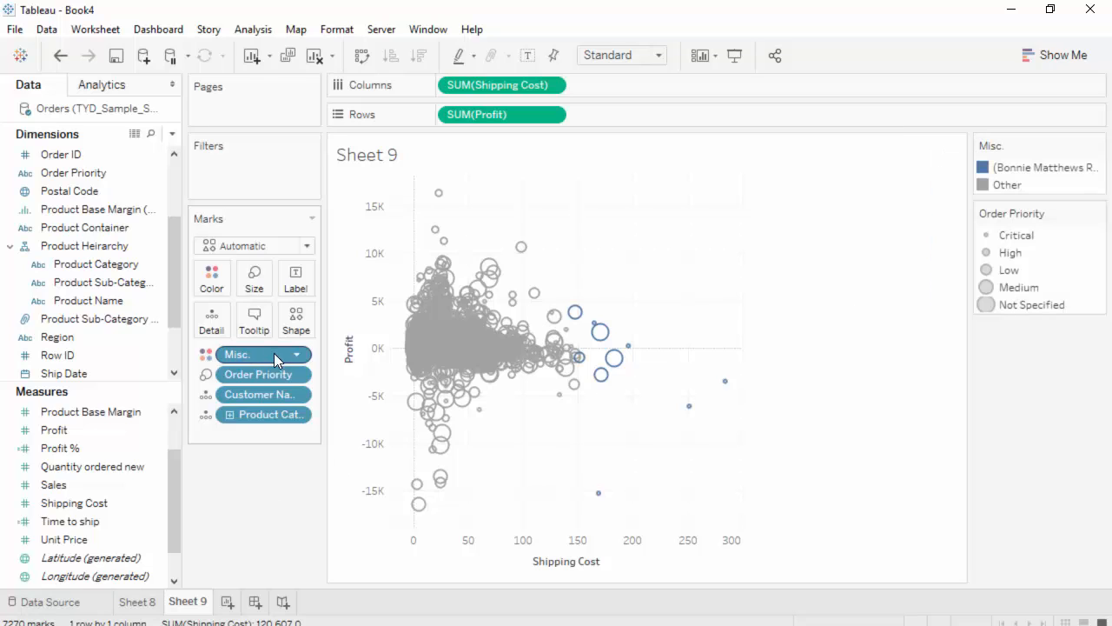
left_click(298, 358)
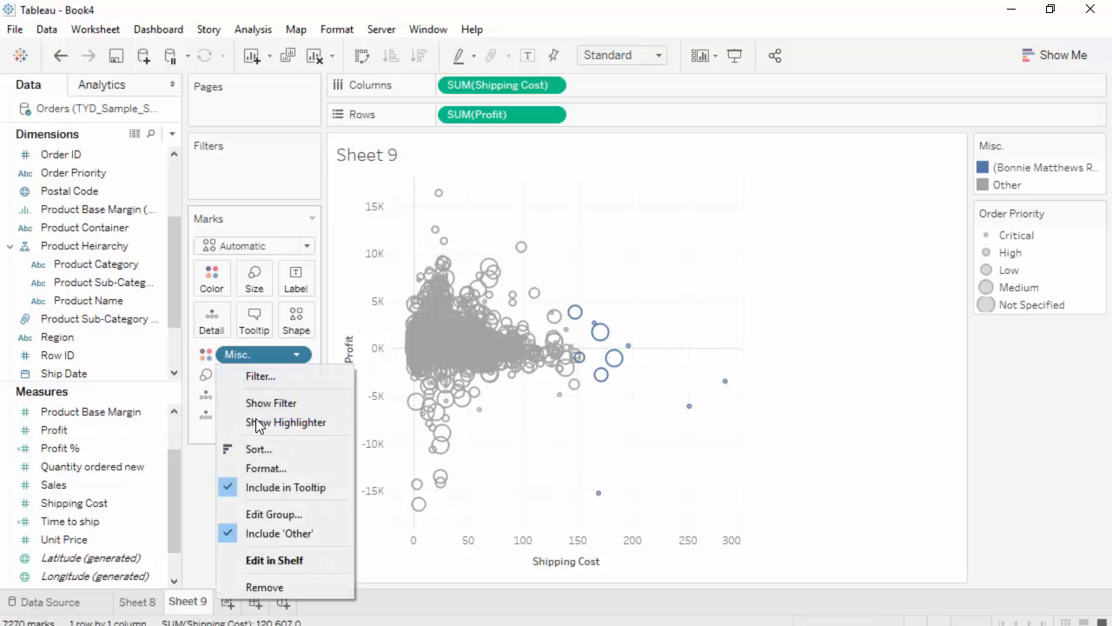
left_click(294, 588)
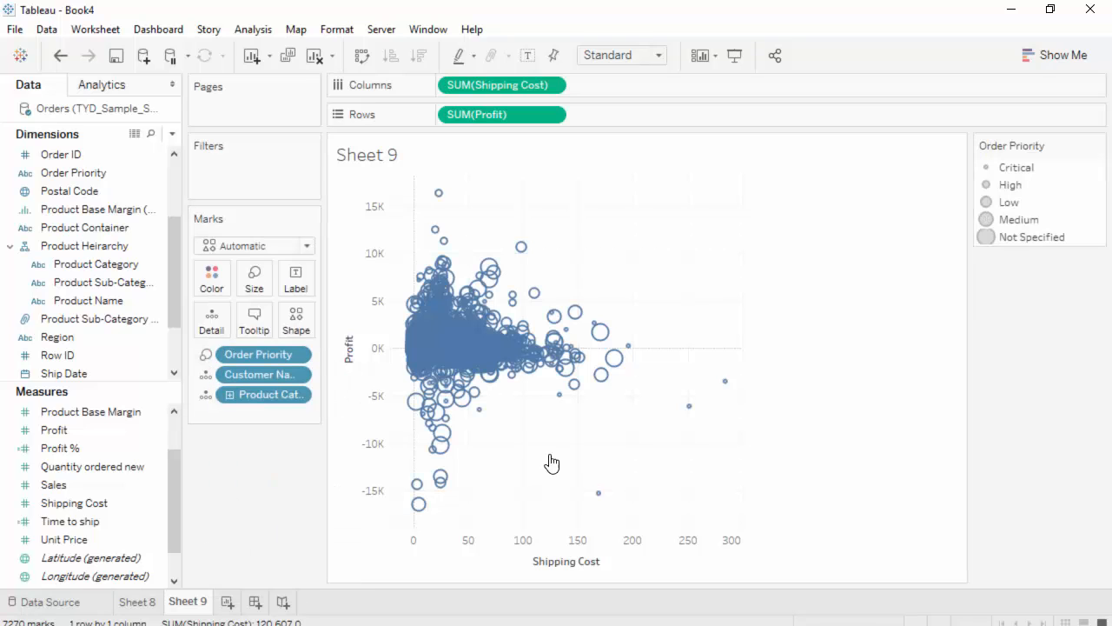
Select the outlier marks with shipping costs of about 150 and above, review their grouping options, and clear the selection
left_click_drag(584, 294, 762, 522)
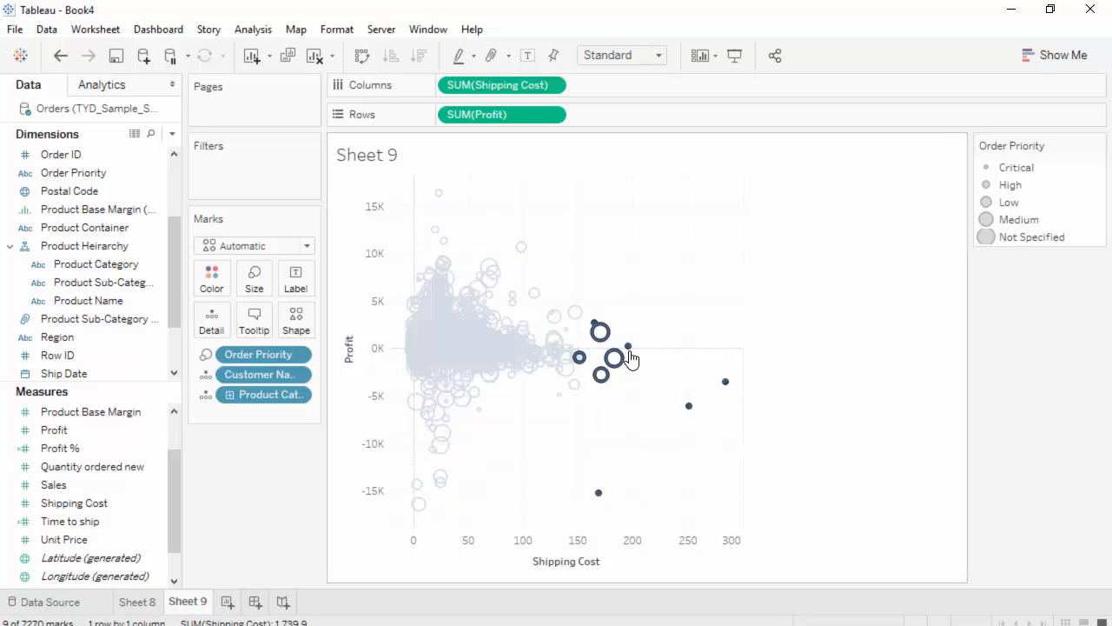
mouse_move(613, 357)
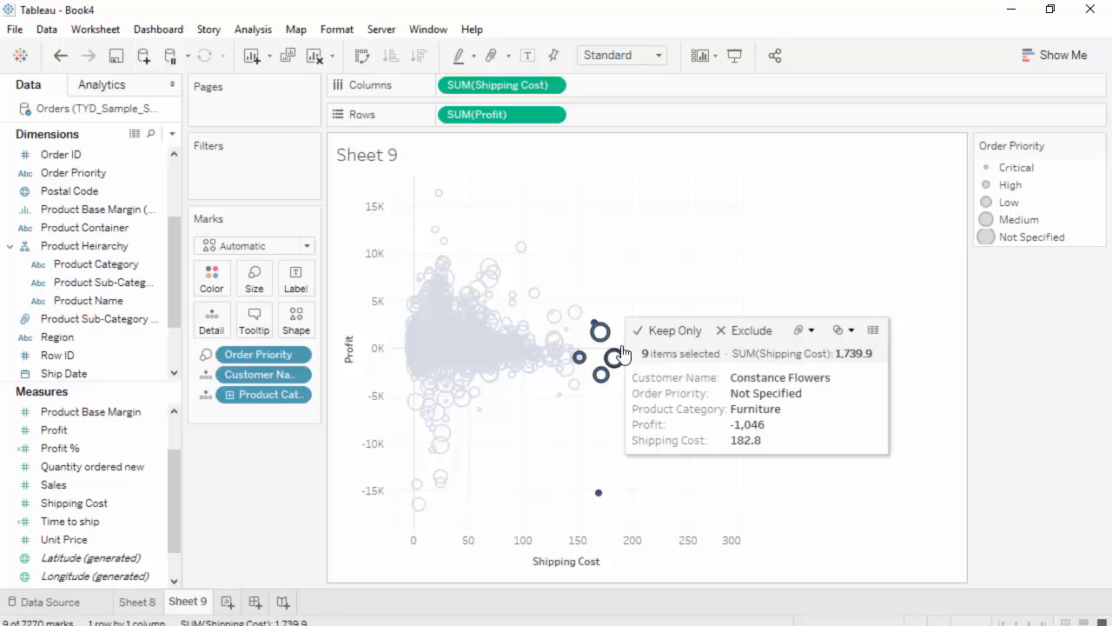
left_click(795, 332)
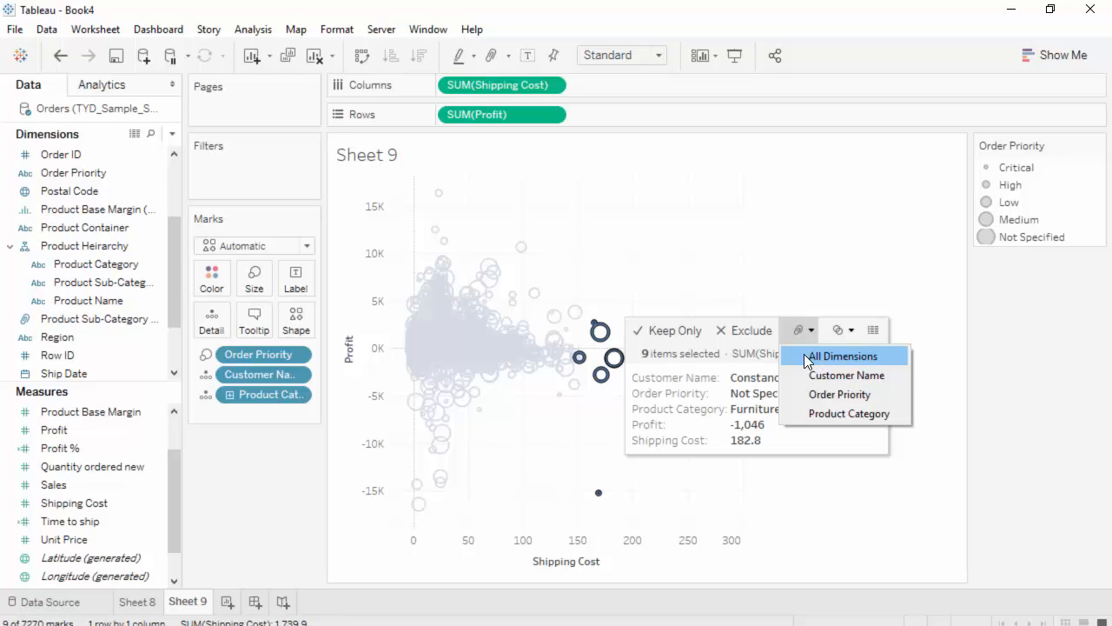
left_click(1051, 544)
left_click(1051, 543)
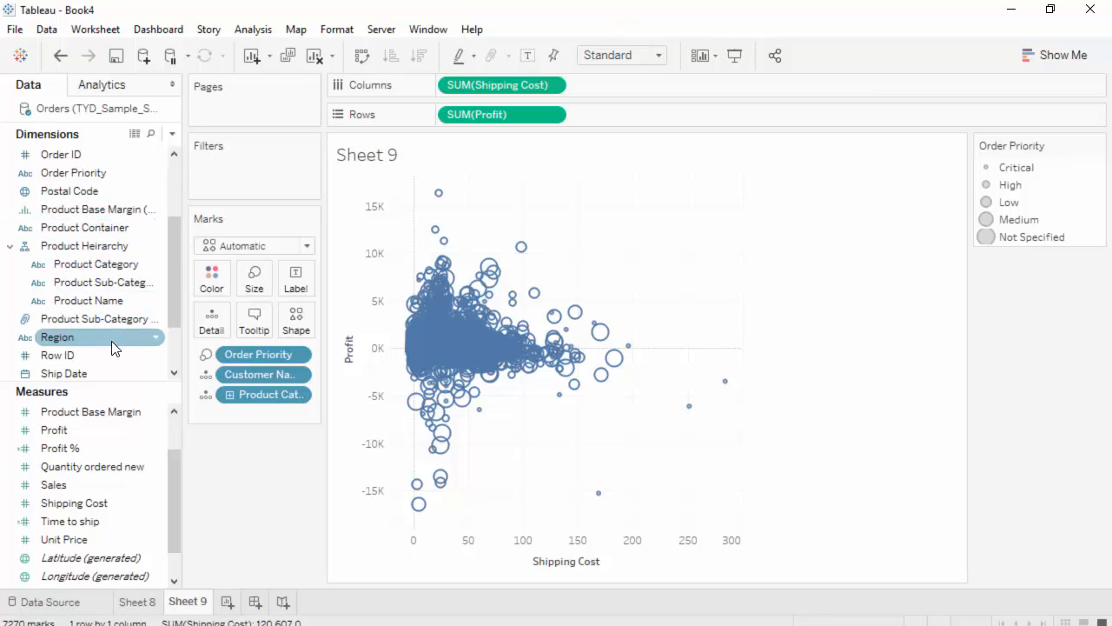
Start creating a group from the Product Name dimension and browse its members
scroll(113, 346, "down", 1)
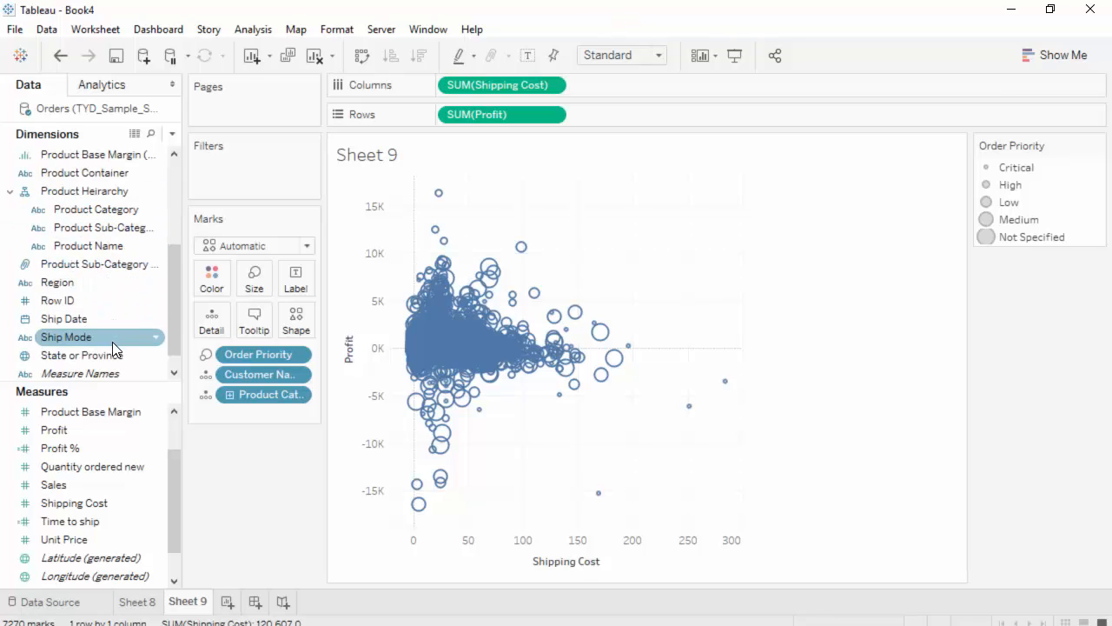
left_click(157, 251)
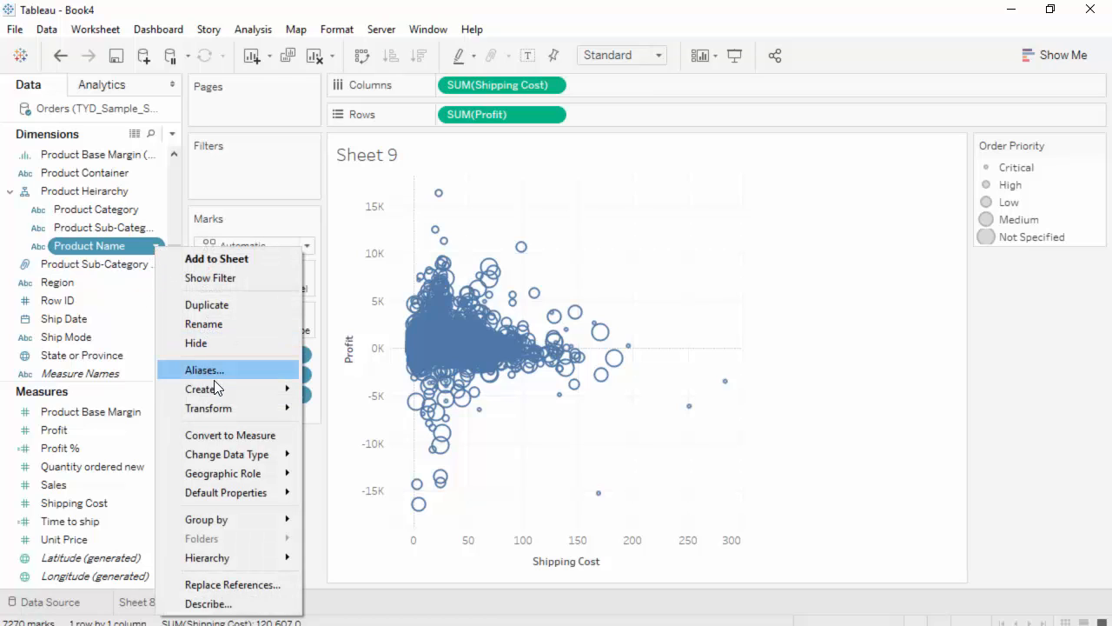
mouse_move(218, 388)
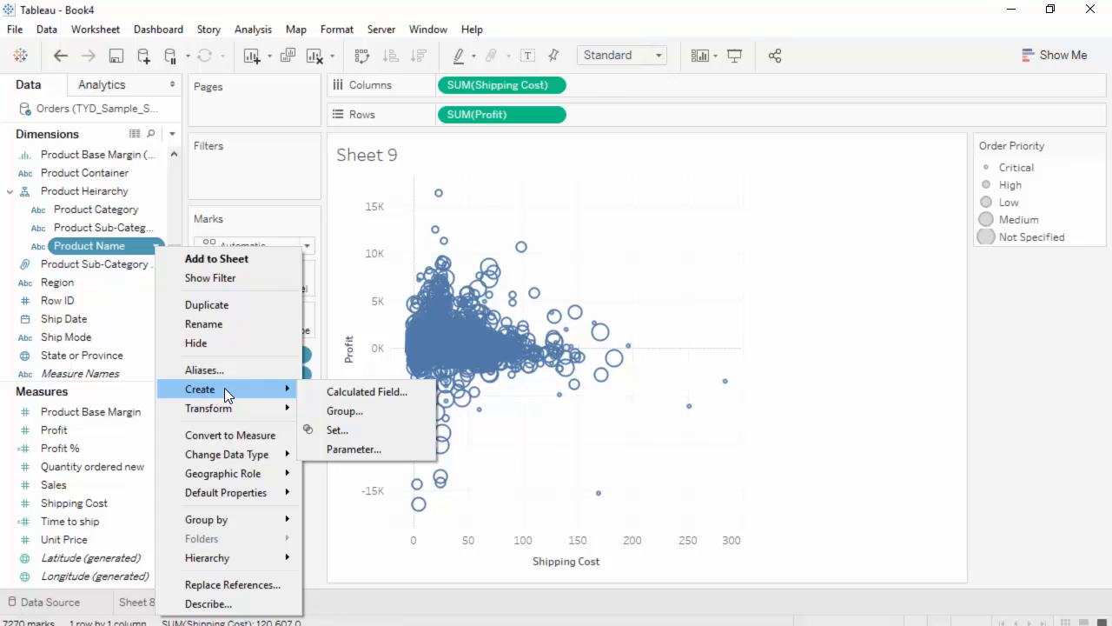
left_click(391, 413)
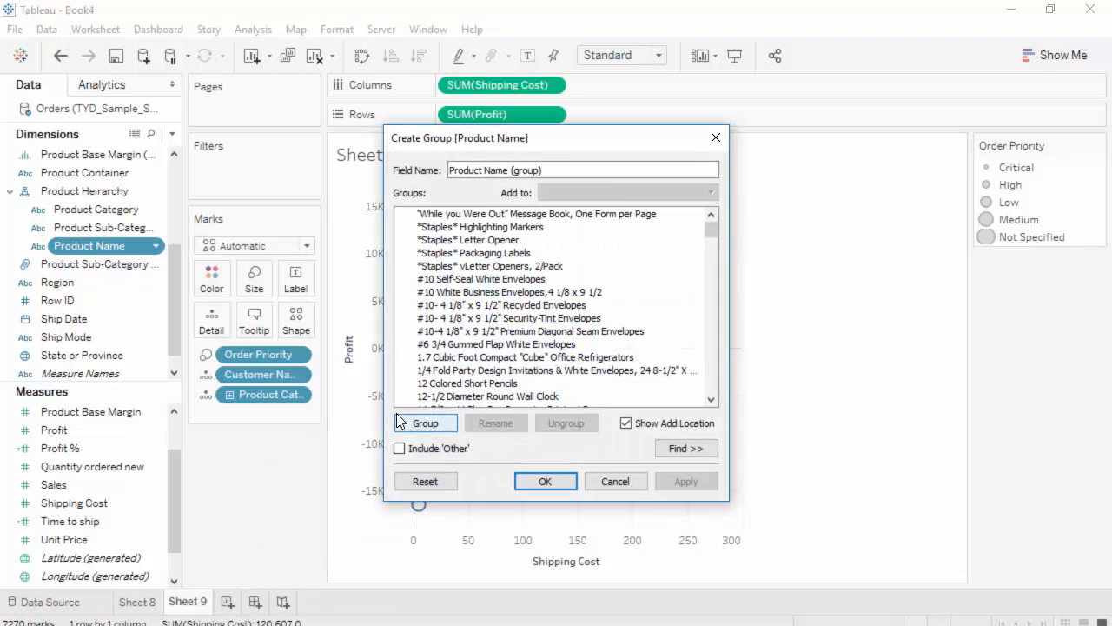
scroll(640, 338, "down", 3)
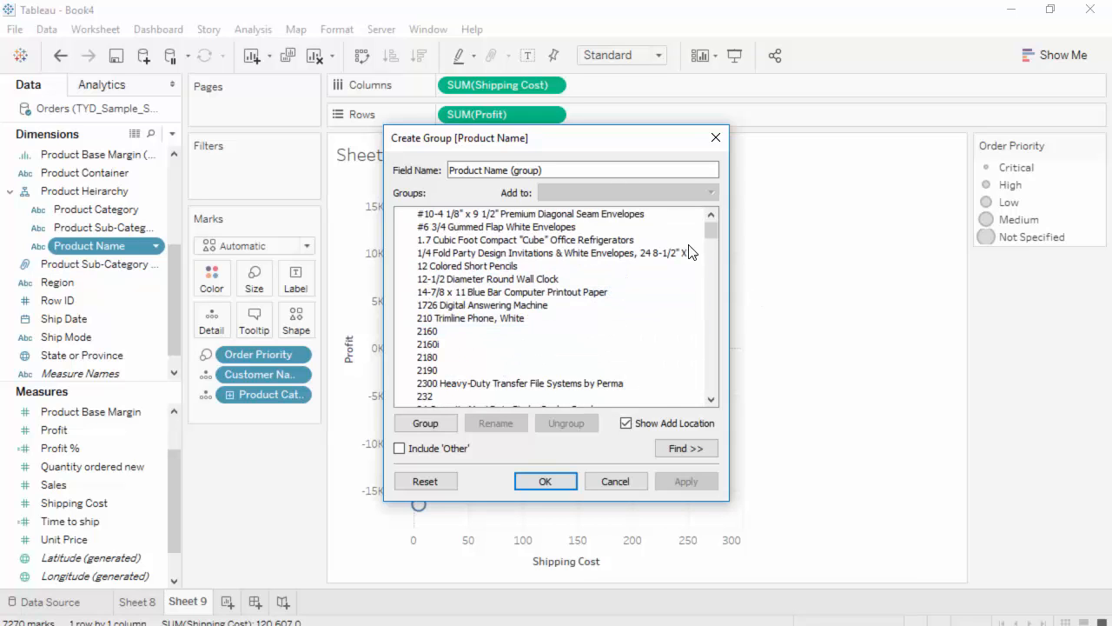
mouse_move(711, 231)
left_mouse_down()
mouse_move(710, 397)
mouse_move(723, 217)
mouse_move(706, 287)
mouse_move(704, 395)
mouse_move(710, 218)
mouse_move(694, 407)
mouse_move(706, 224)
mouse_move(711, 237)
left_mouse_up()
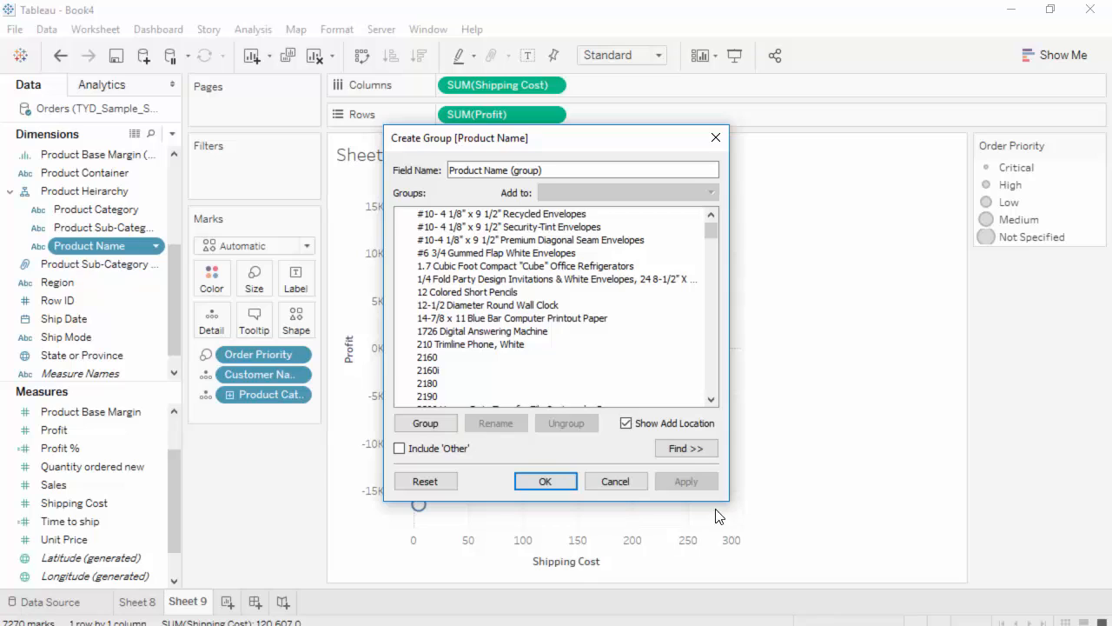
Find all Product Name members containing "Bevis" within the (All) range, checking the other match options
left_click(685, 447)
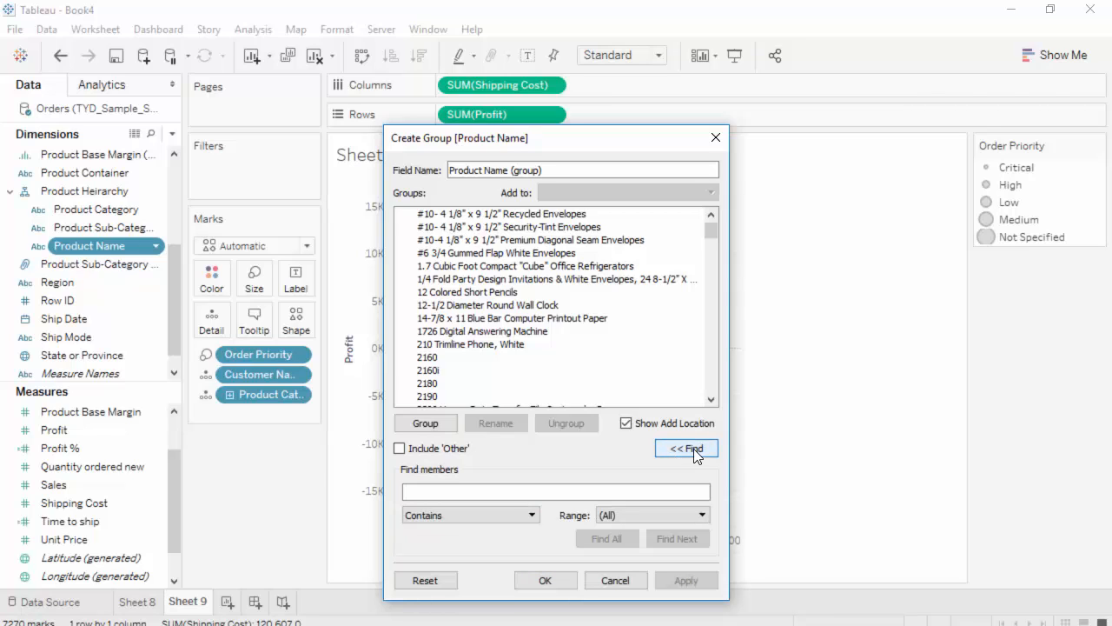
left_click(433, 496)
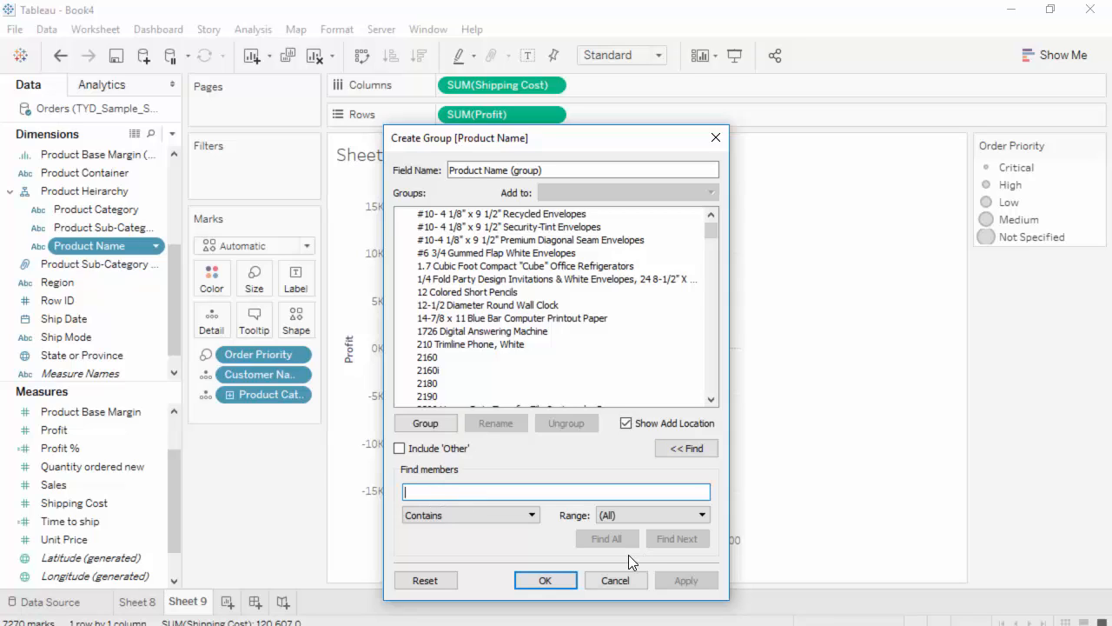
type("Bevis")
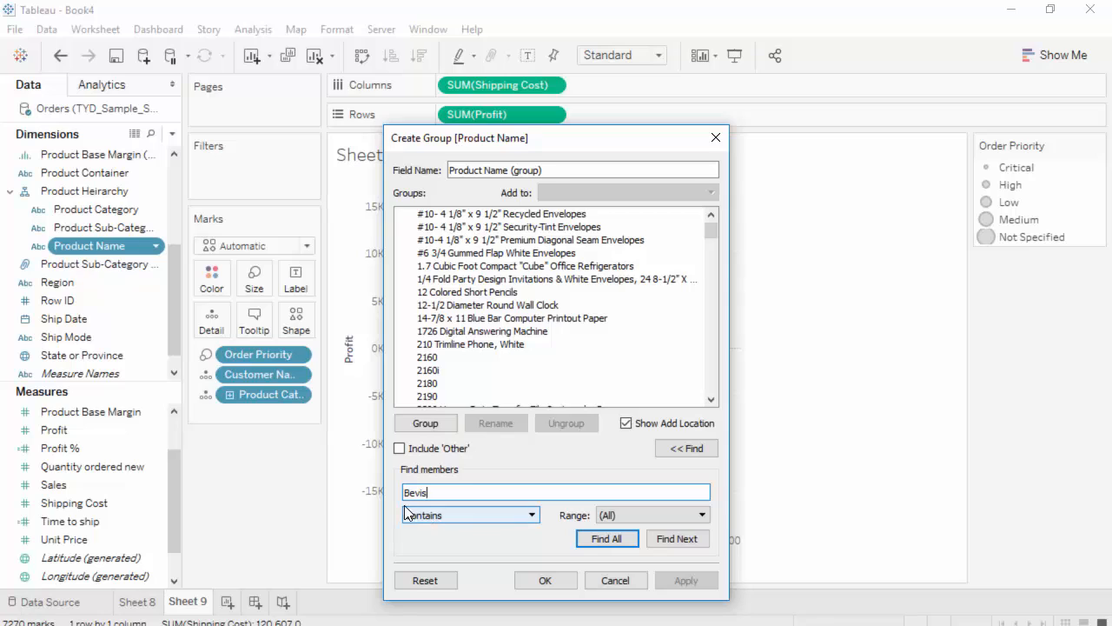
left_click(535, 515)
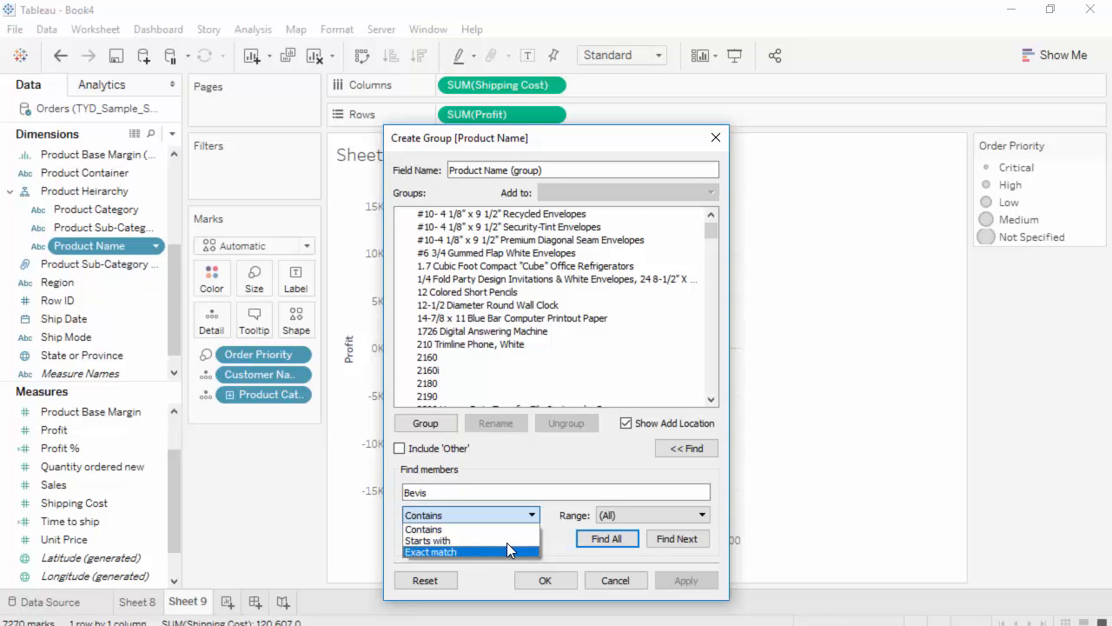
left_click(532, 515)
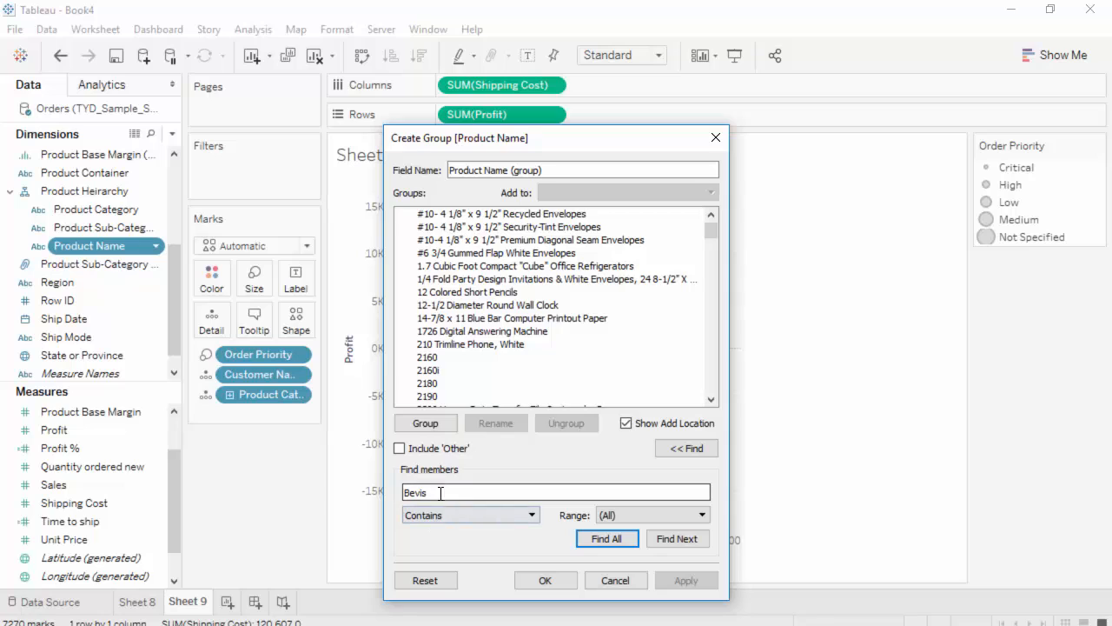
left_click(491, 517)
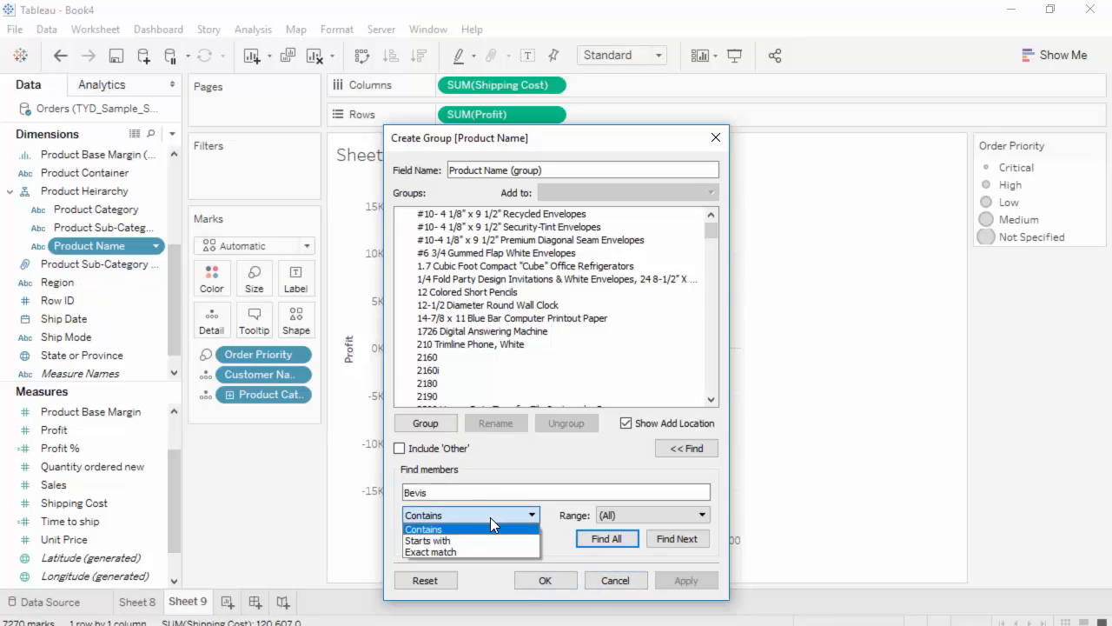
left_click(491, 517)
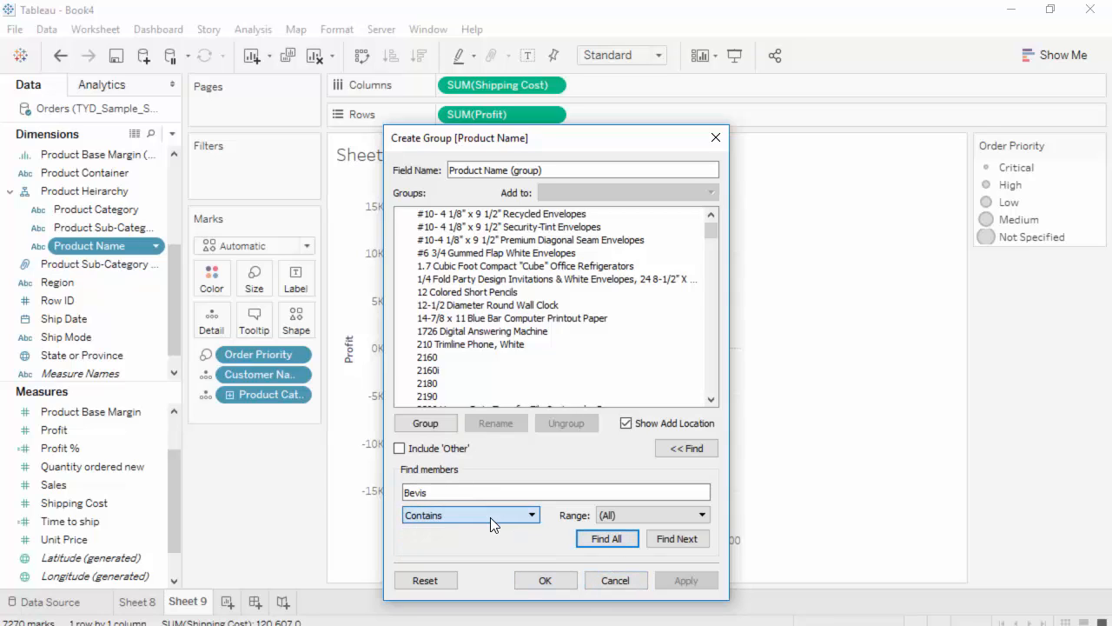
left_click(704, 515)
left_click(704, 515)
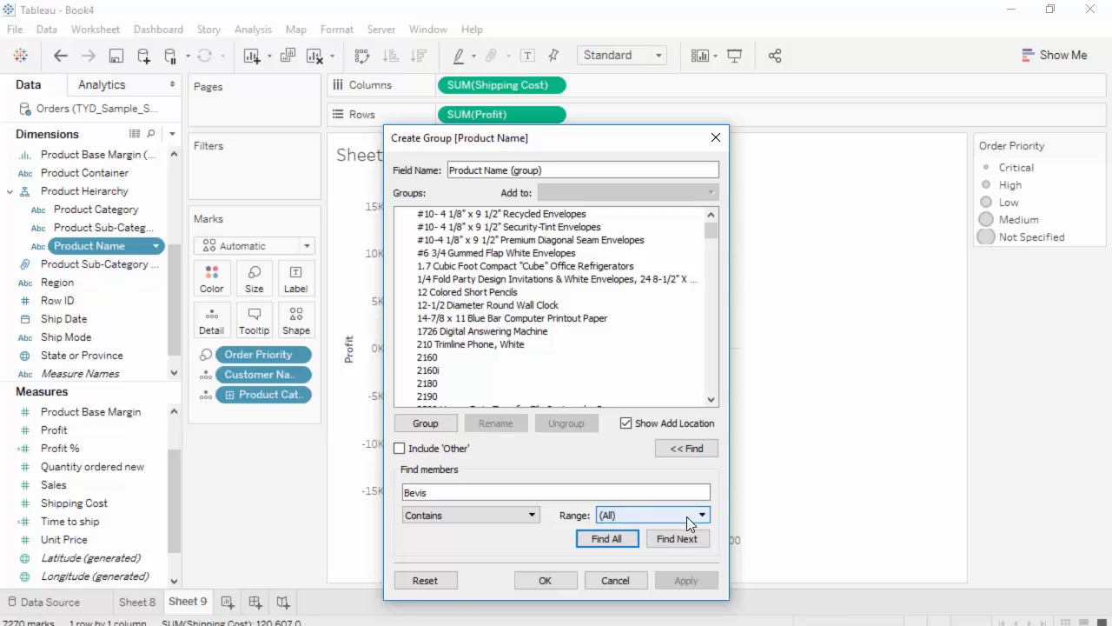
left_click(611, 538)
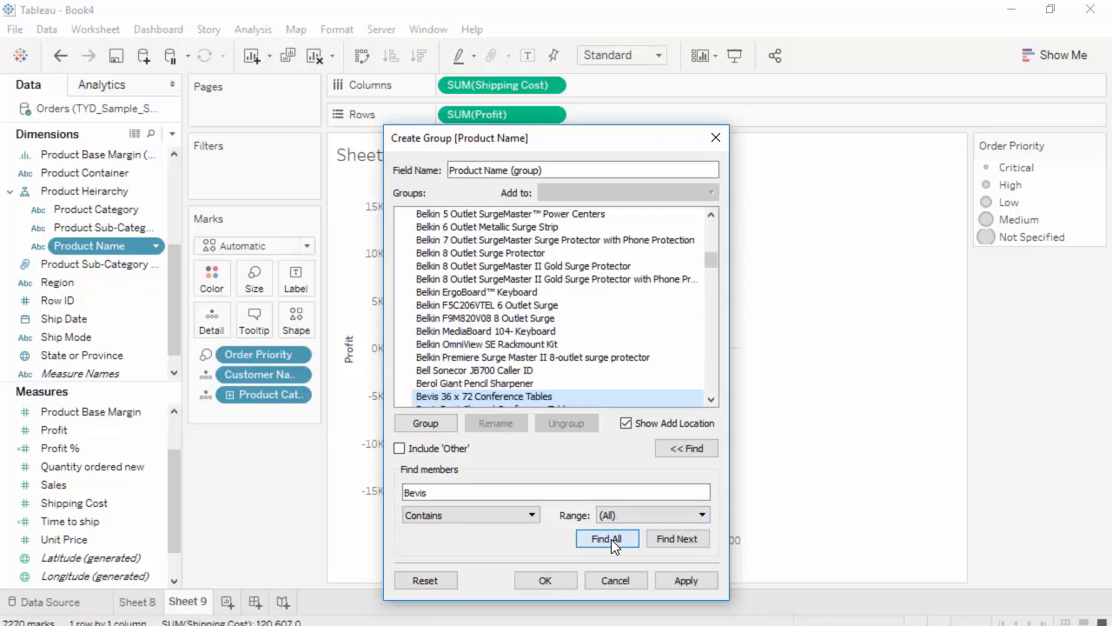
Review the highlighted Bevis members in the Product Name list and combine them into one group
left_click(715, 400)
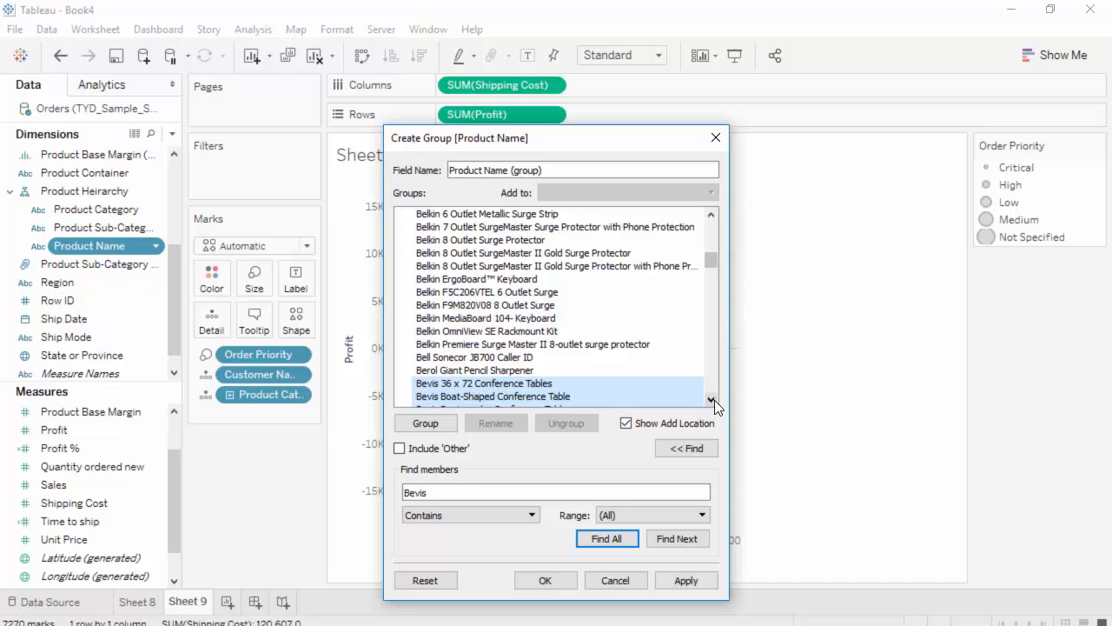
left_click(714, 400)
left_click(715, 400)
left_click(715, 400)
left_click(714, 399)
left_click(715, 400)
left_click(714, 400)
left_click(714, 400)
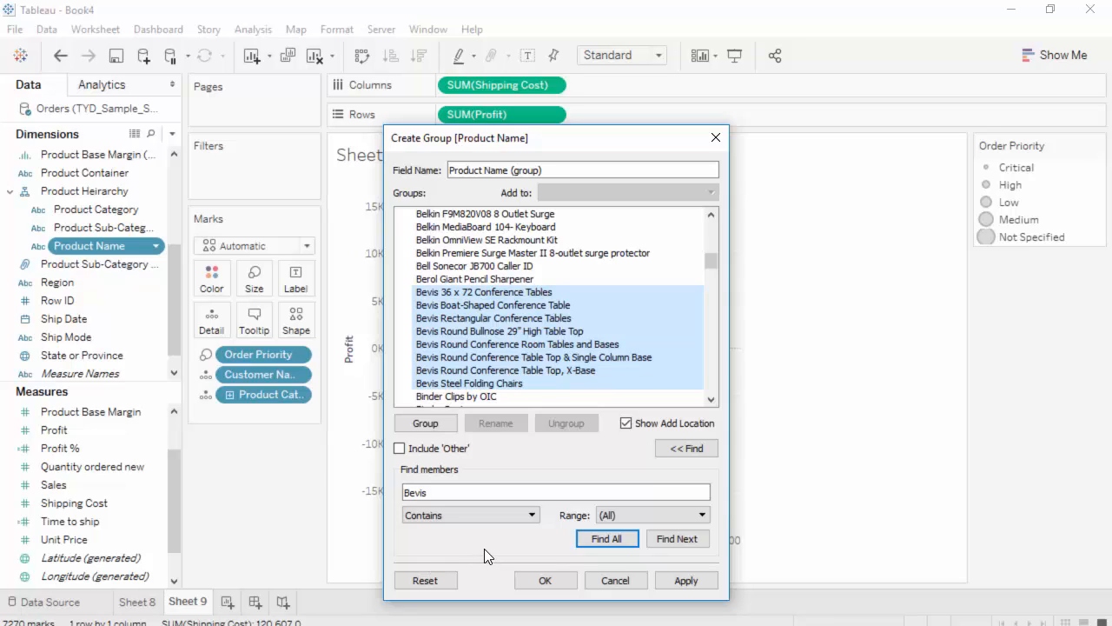
left_click(437, 424)
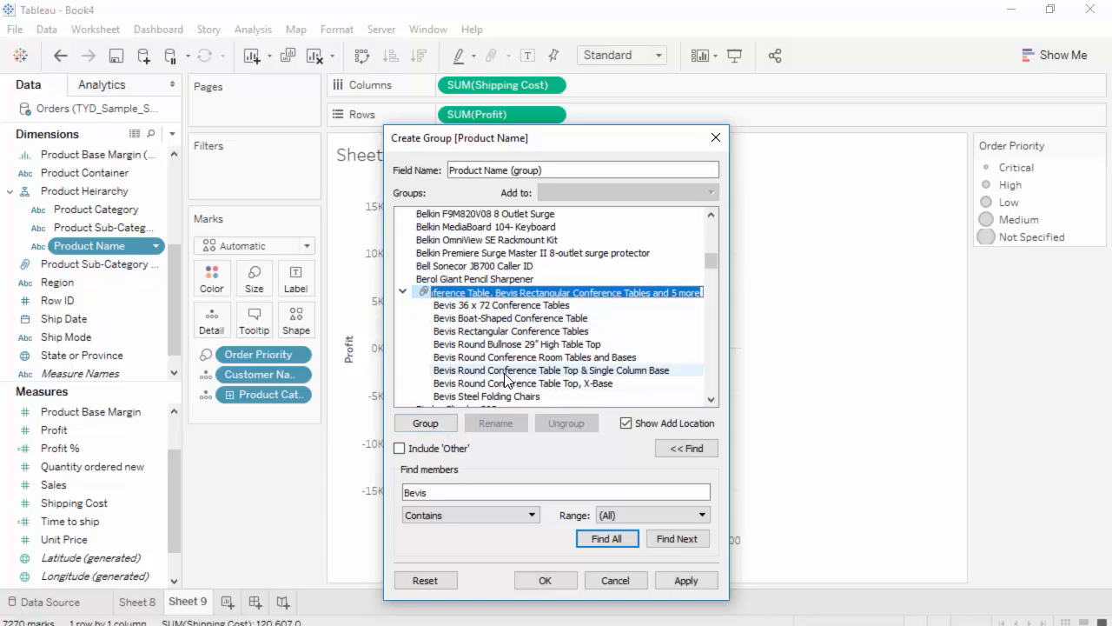
Rename the new group of Bevis members as "Bevis Products" and collapse it in the list
left_click(485, 293)
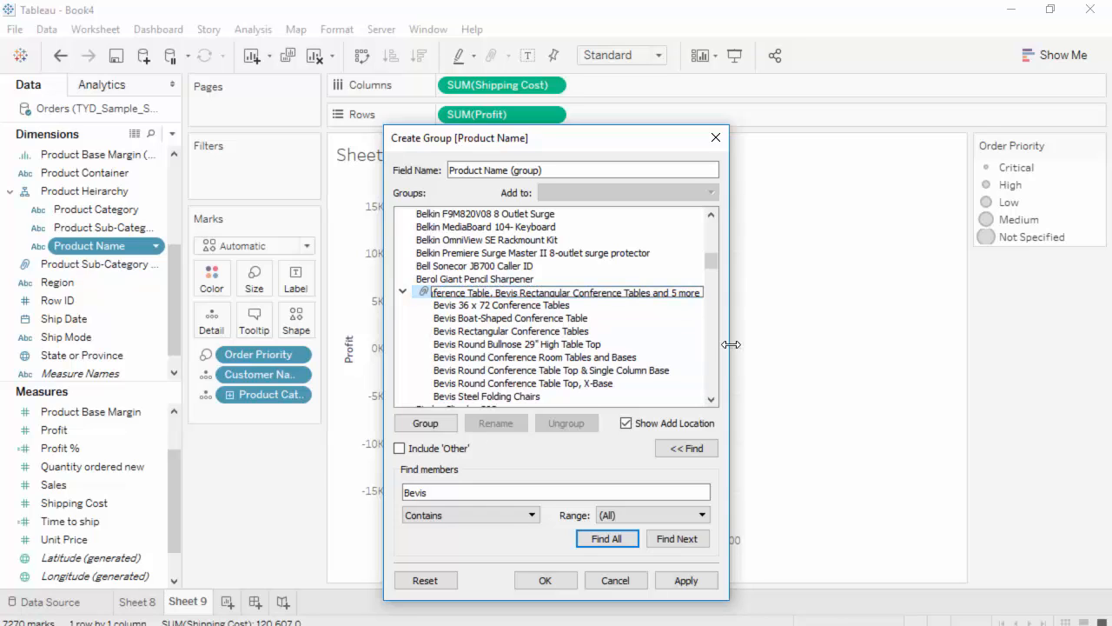
key("Home")
key("shift+End")
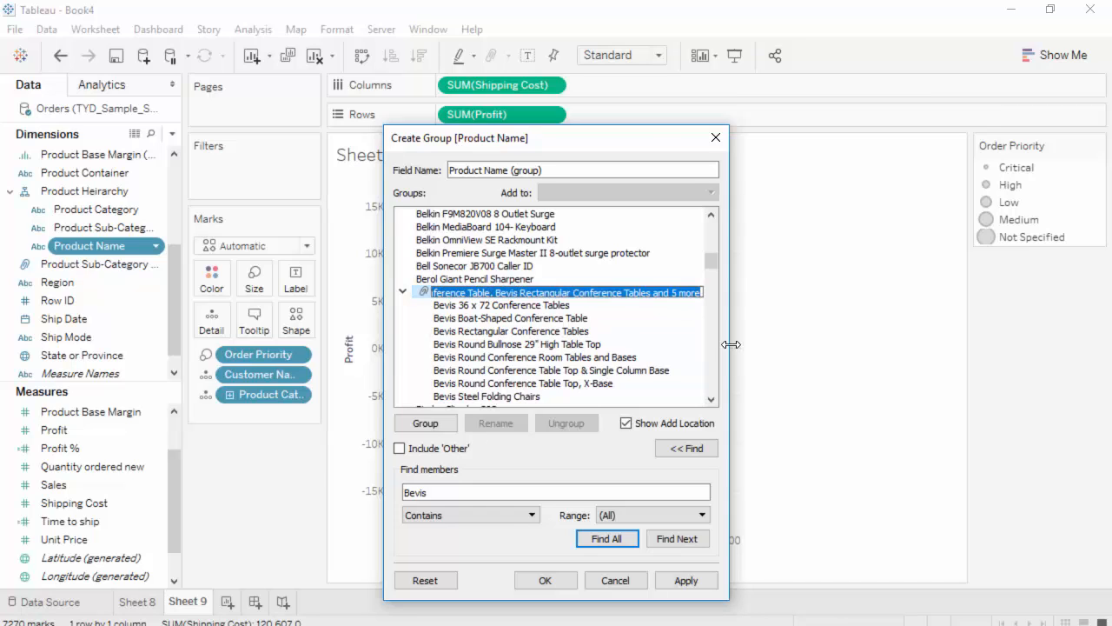
type("Bevis")
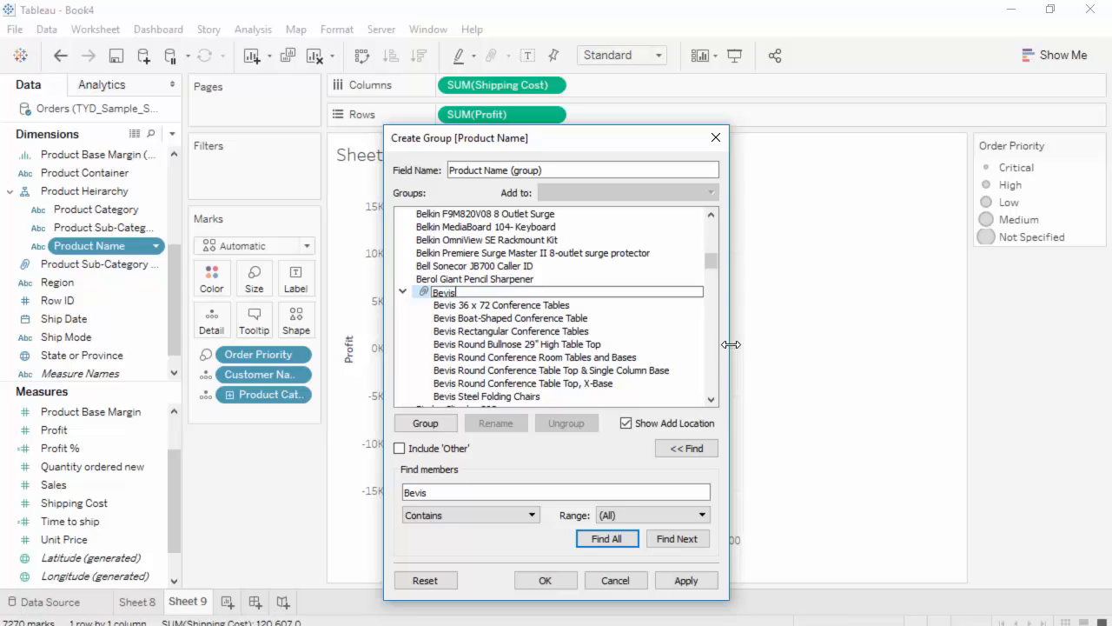
type(" Products")
key("Return")
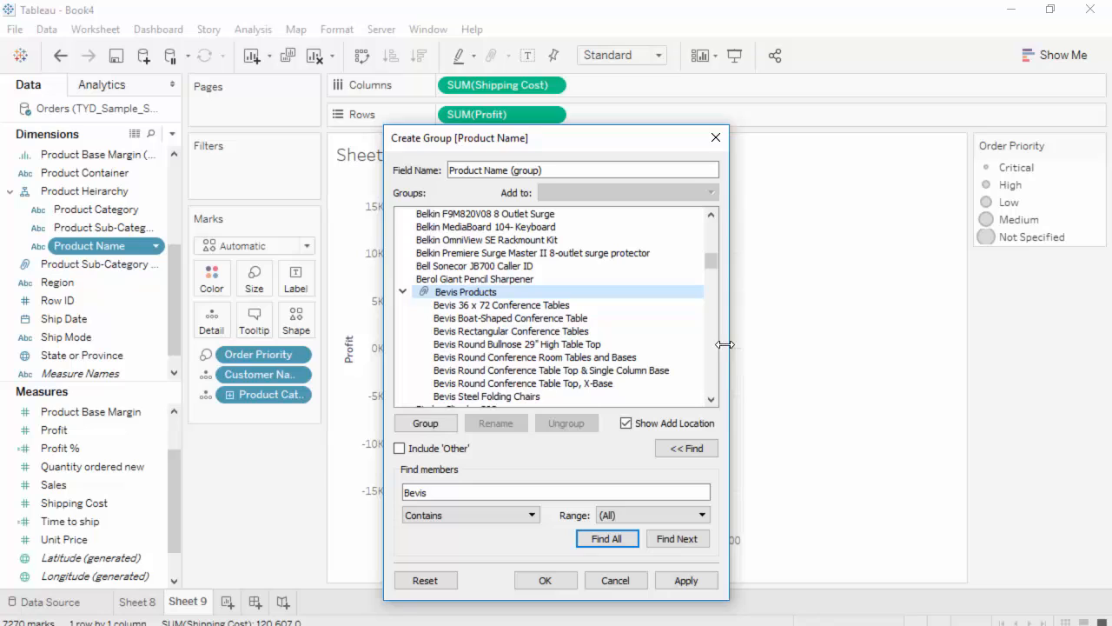
left_click(411, 297)
left_click(405, 292)
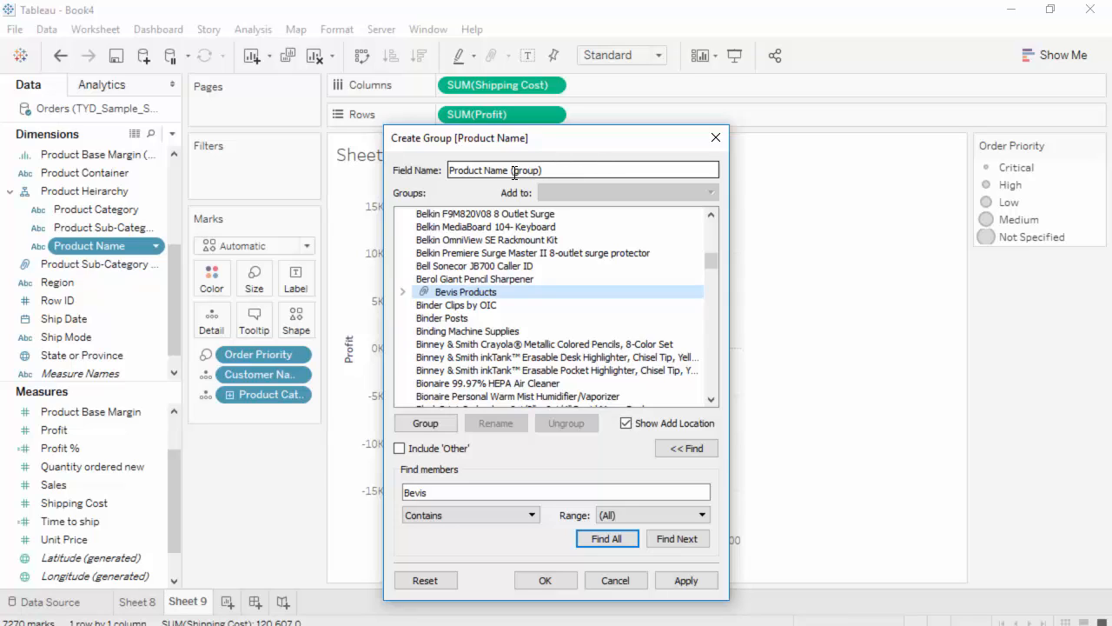
Name the group field "Product Name Grouped" and create it
left_click_drag(509, 172, 659, 183)
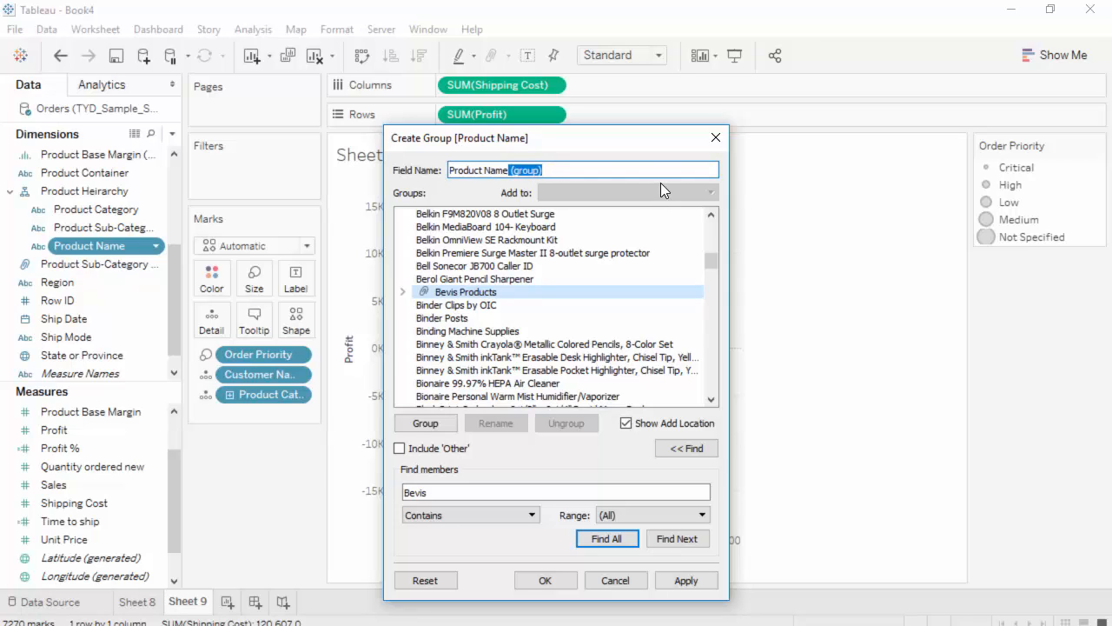
key("BackSpace")
type("with Bevis")
key("BackSpace")
key("BackSpace")
key("BackSpace")
key("BackSpace")
key("BackSpace")
key("BackSpace")
key("BackSpace")
key("BackSpace")
key("BackSpace")
key("BackSpace")
type("Grouped")
left_click(545, 580)
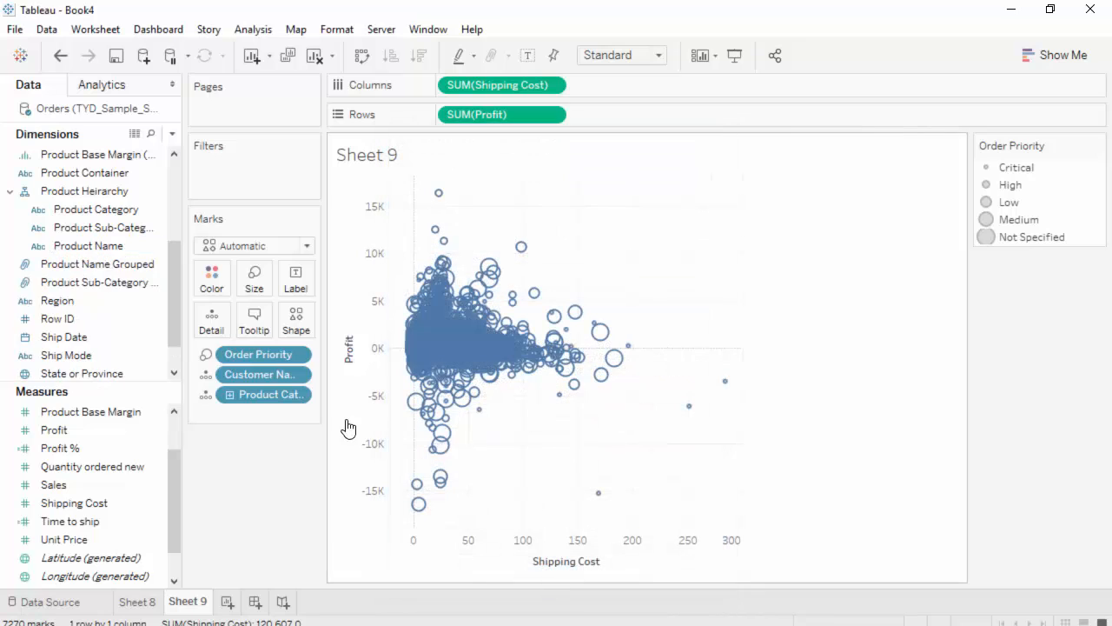
Locate and select the Product Name Grouped field among the dimensions, looking over the neighbouring group fields
scroll(131, 269, "up", 2)
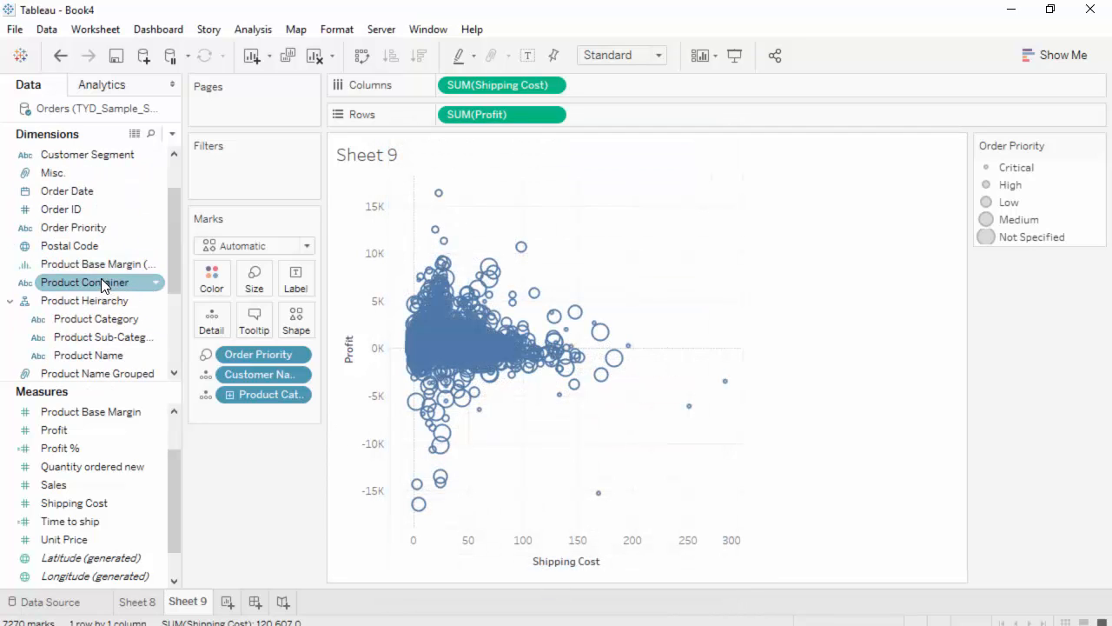
scroll(101, 282, "up", 1)
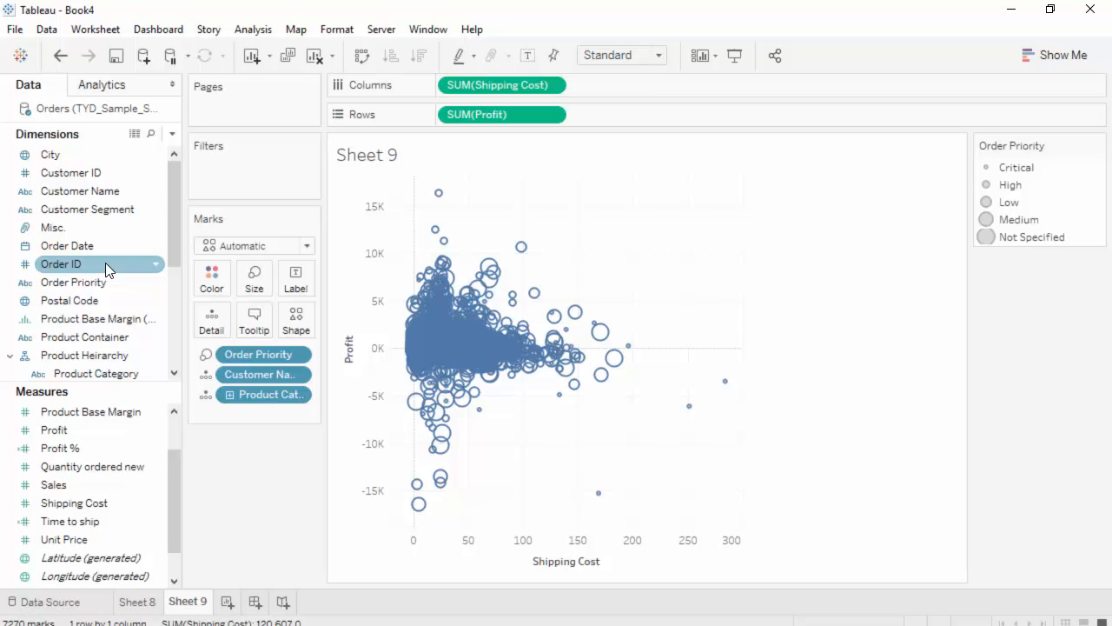
scroll(105, 262, "down", 1)
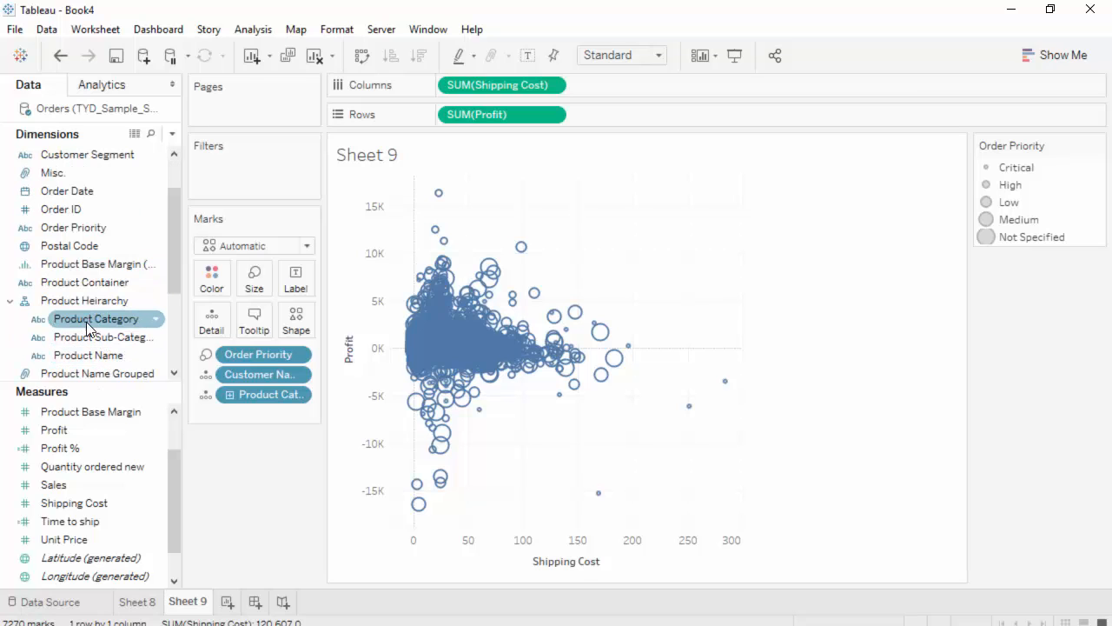
left_click(129, 373)
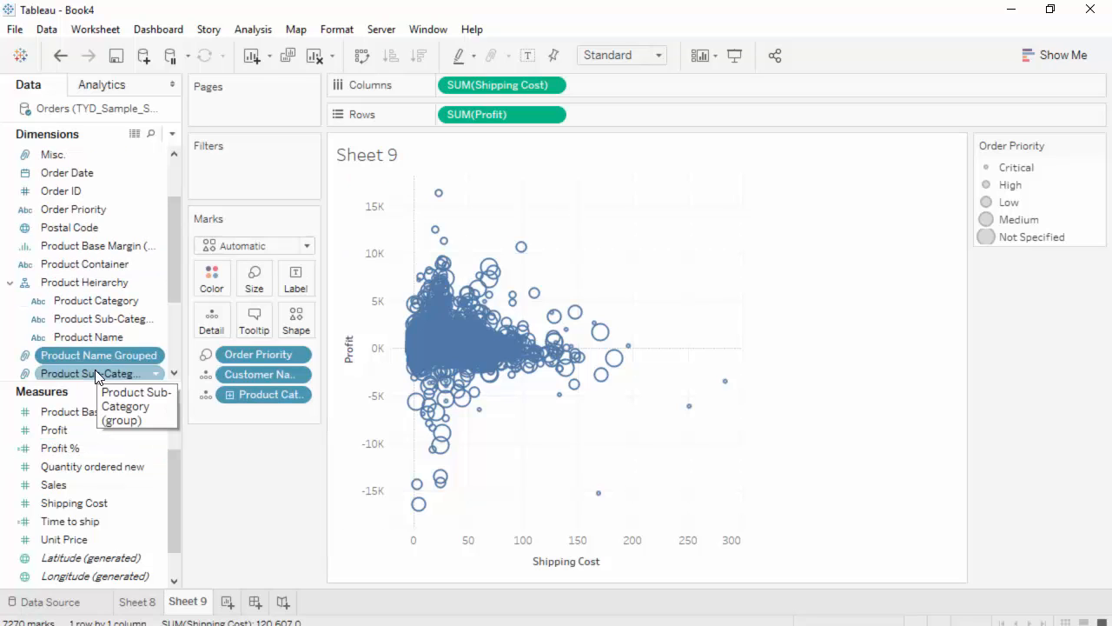
scroll(96, 360, "down", 1)
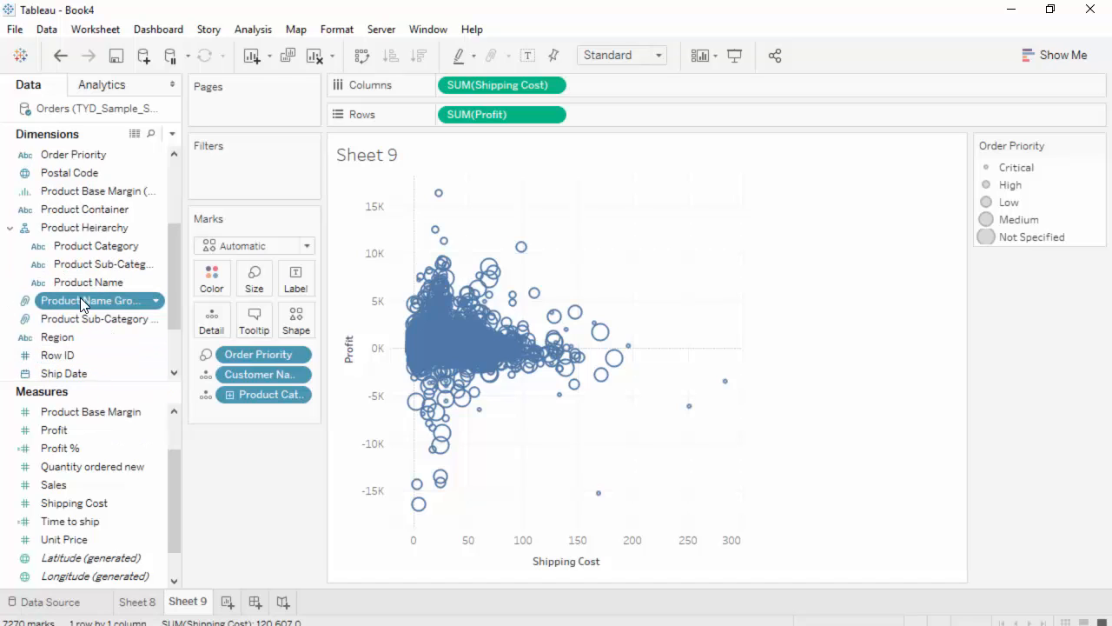